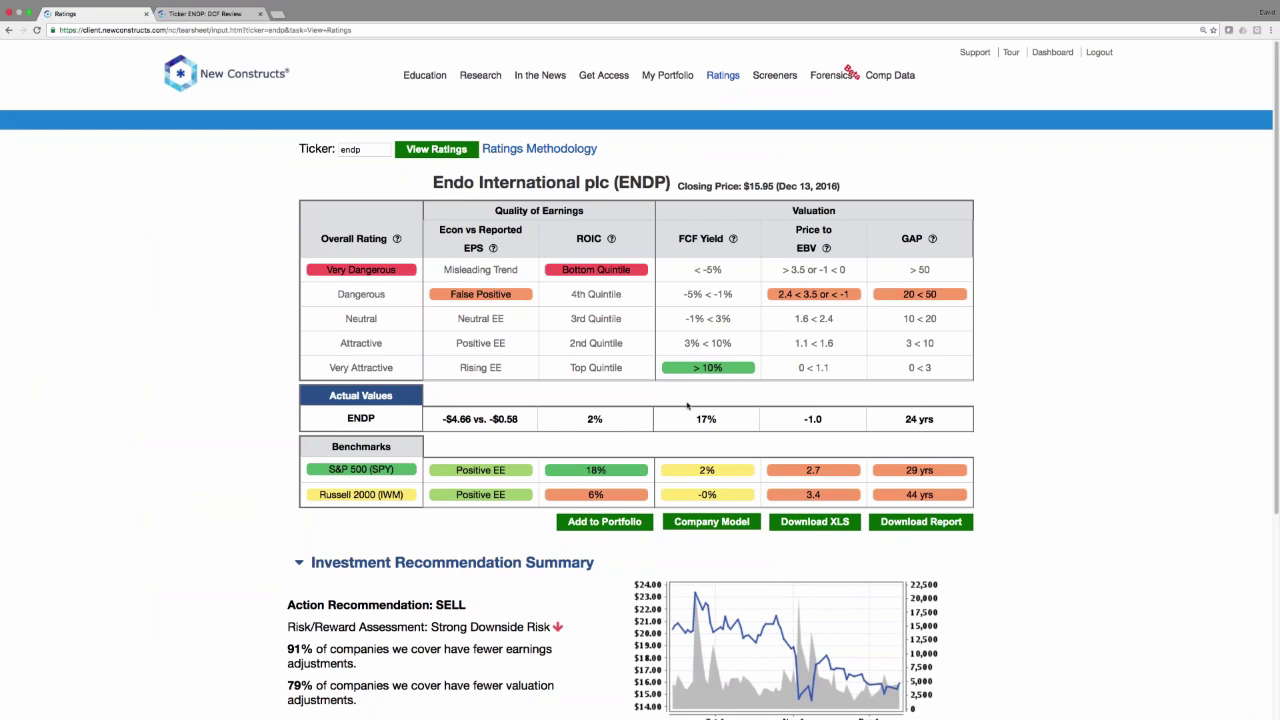
Open the company model for Endo International and view its financial metrics back to 2000
{"action": "left_click", "coordinate": [741, 521]}
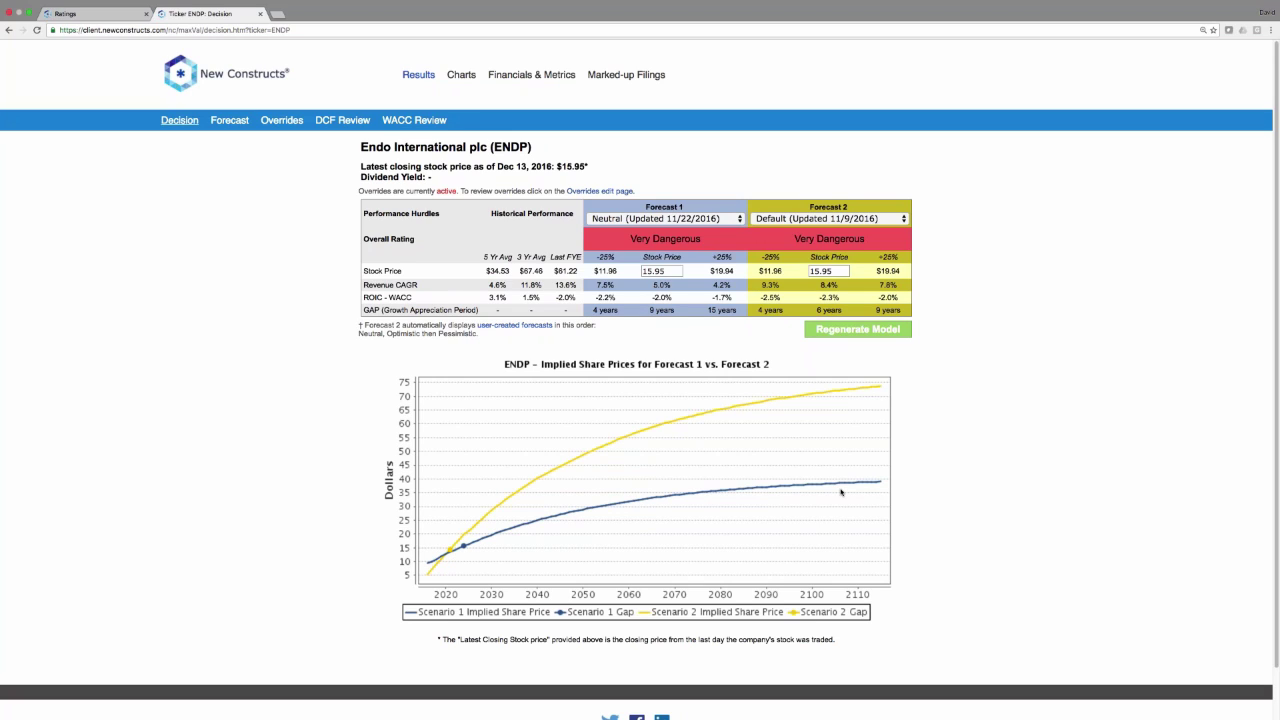
{"action": "left_click", "coordinate": [510, 76]}
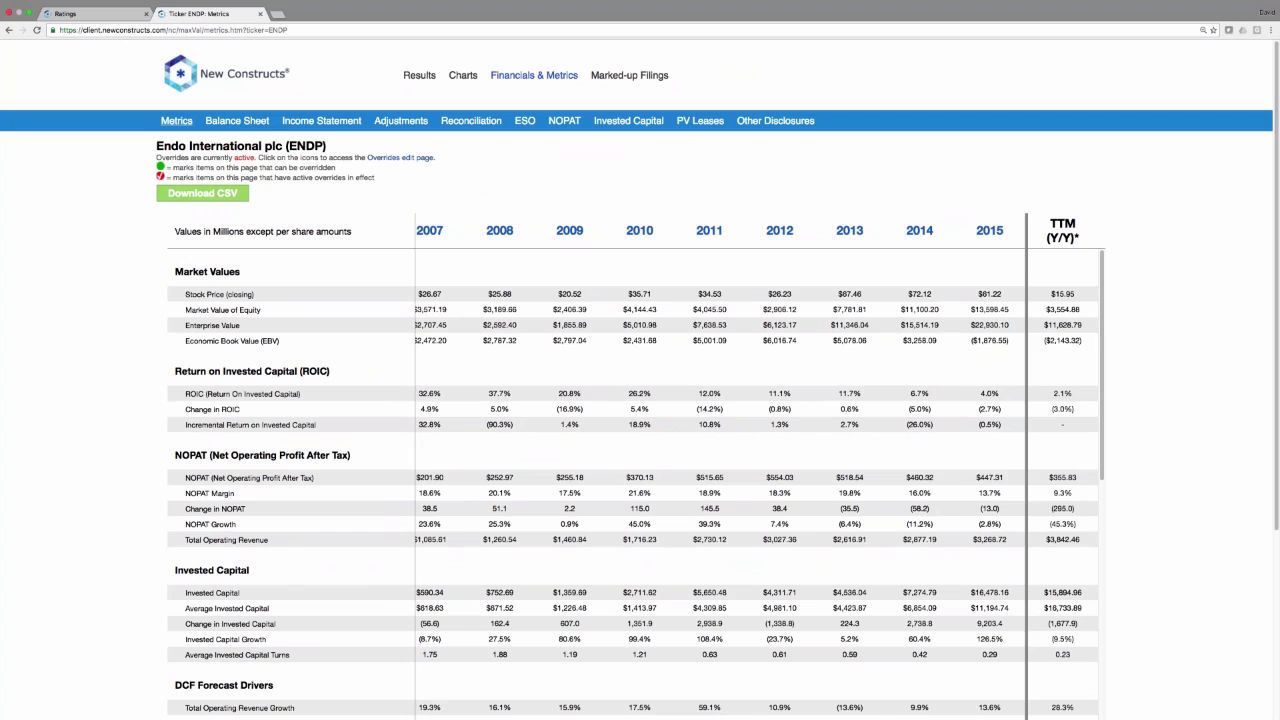
{"action": "scroll", "coordinate": [523, 370], "scroll_direction": "left", "scroll_amount": 5}
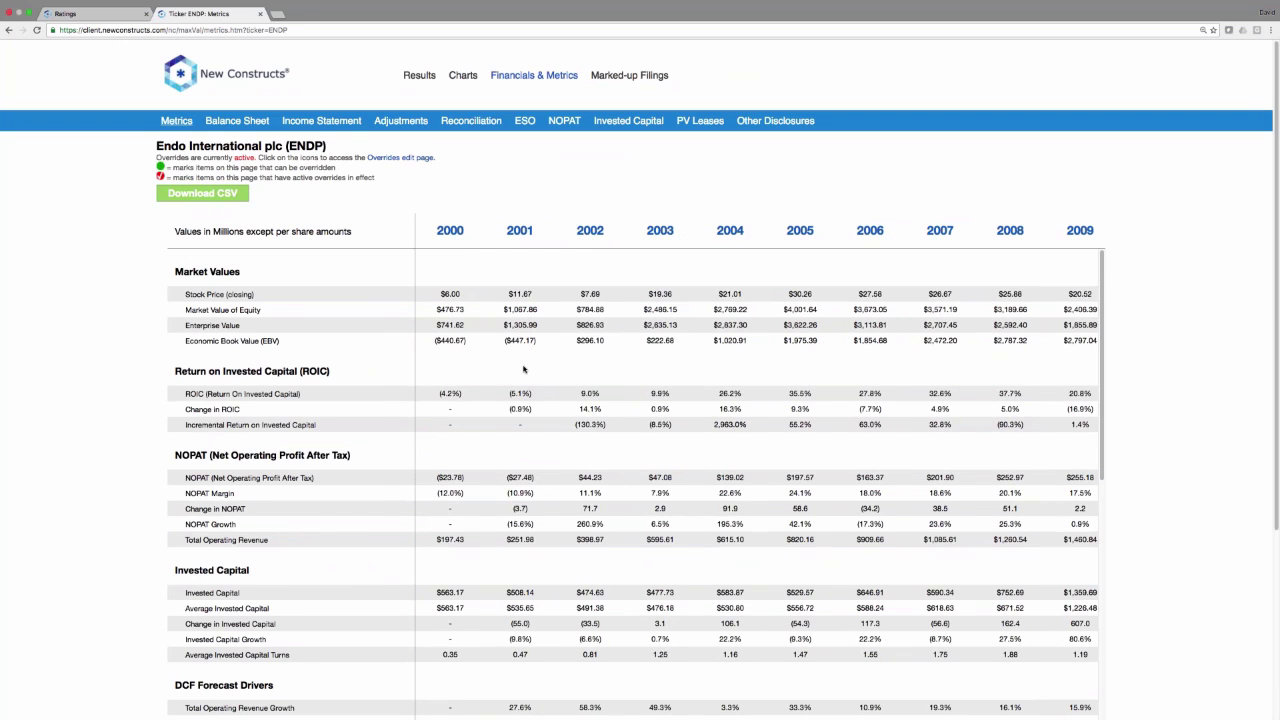
Examine the Adjustments page, from the income statement adjustments to NOPAT through the balance sheet adjustments to Invested Capital
{"action": "left_click", "coordinate": [400, 157]}
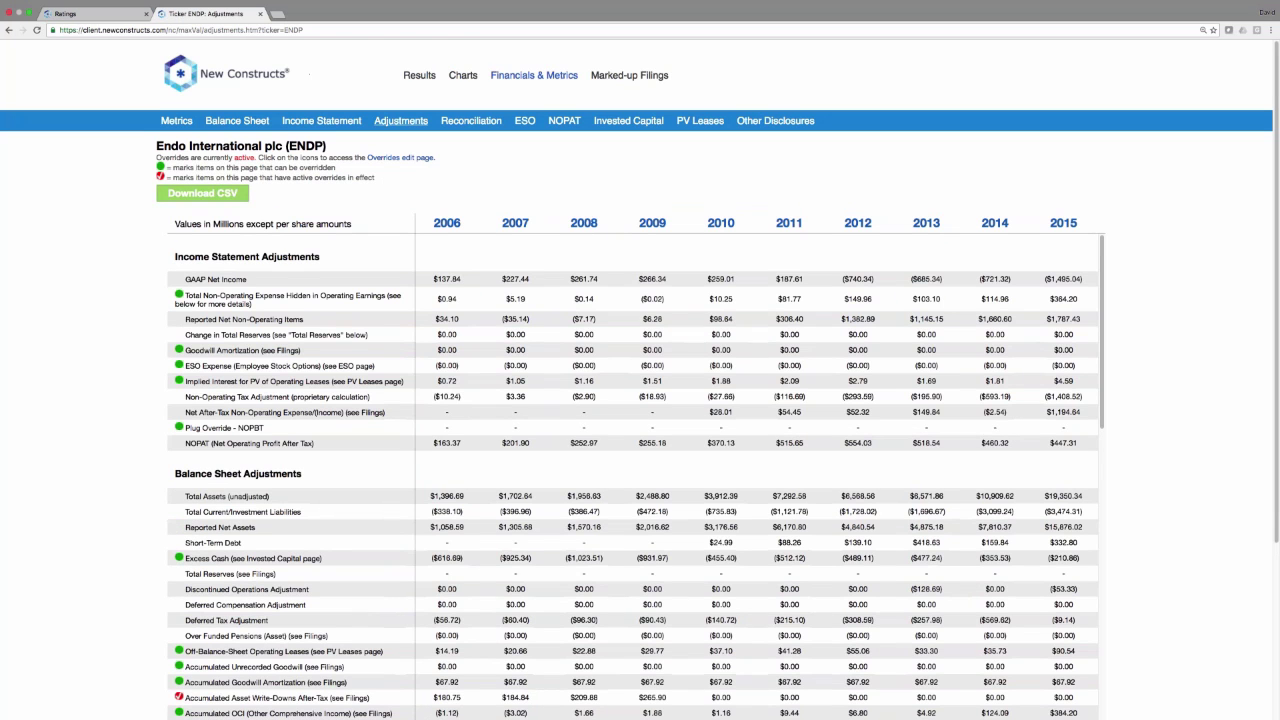
{"action": "left_click_drag", "start_coordinate": [184, 443], "coordinate": [325, 445]}
{"action": "scroll", "coordinate": [325, 445], "scroll_direction": "down", "scroll_amount": 4}
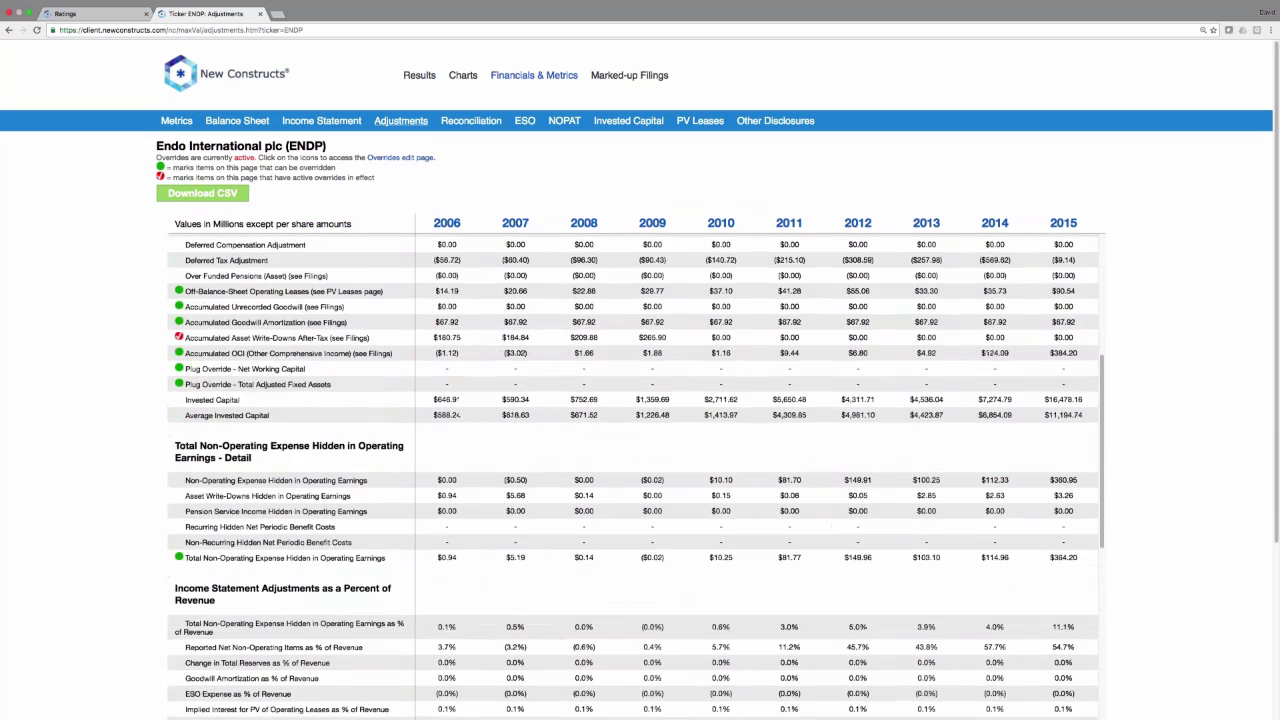
{"action": "left_click_drag", "start_coordinate": [184, 399], "coordinate": [266, 415]}
{"action": "scroll", "coordinate": [266, 415], "scroll_direction": "up", "scroll_amount": 1}
{"action": "scroll", "coordinate": [266, 415], "scroll_direction": "up", "scroll_amount": 3}
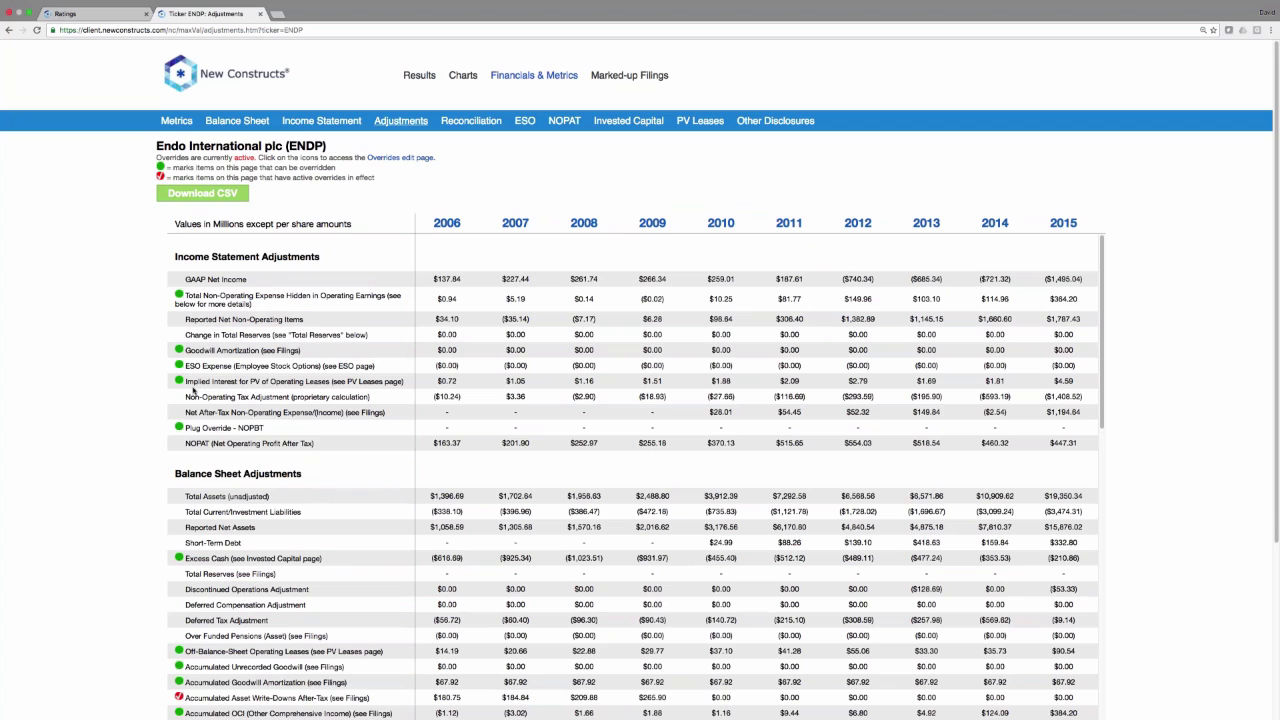
{"action": "scroll", "coordinate": [633, 470], "scroll_direction": "down", "scroll_amount": 5}
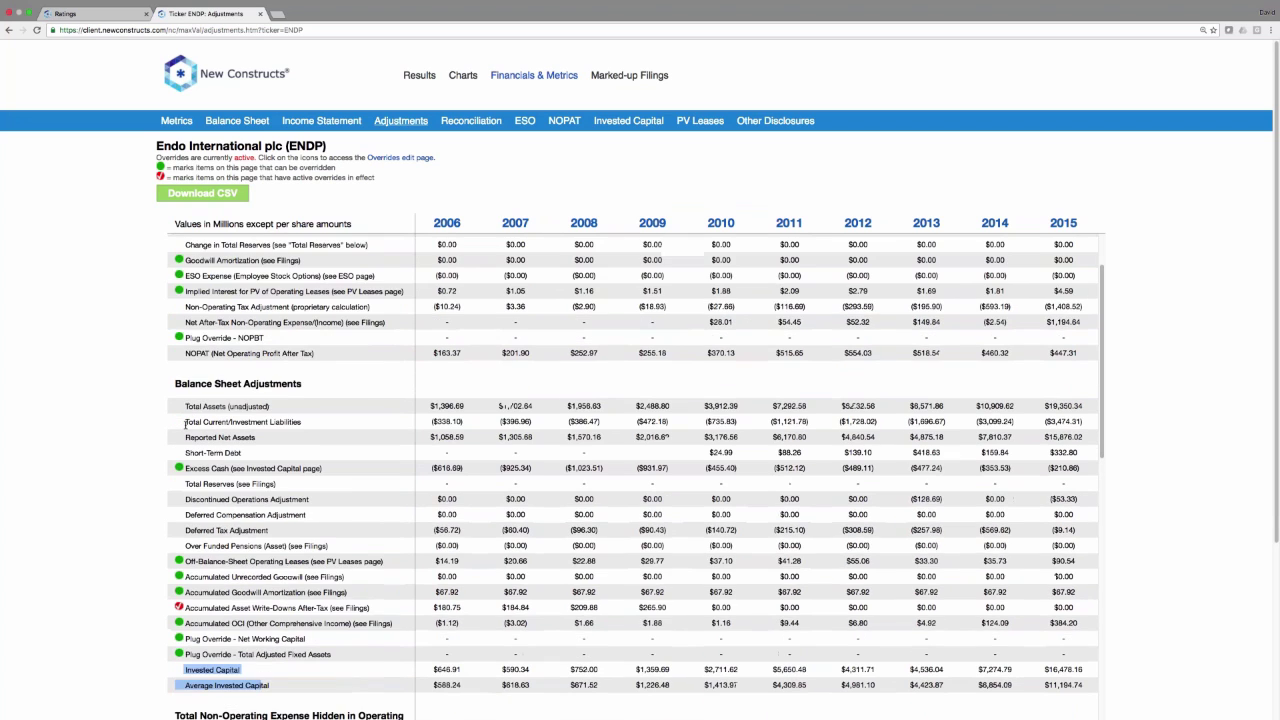
{"action": "scroll", "coordinate": [633, 470], "scroll_direction": "up", "scroll_amount": 5}
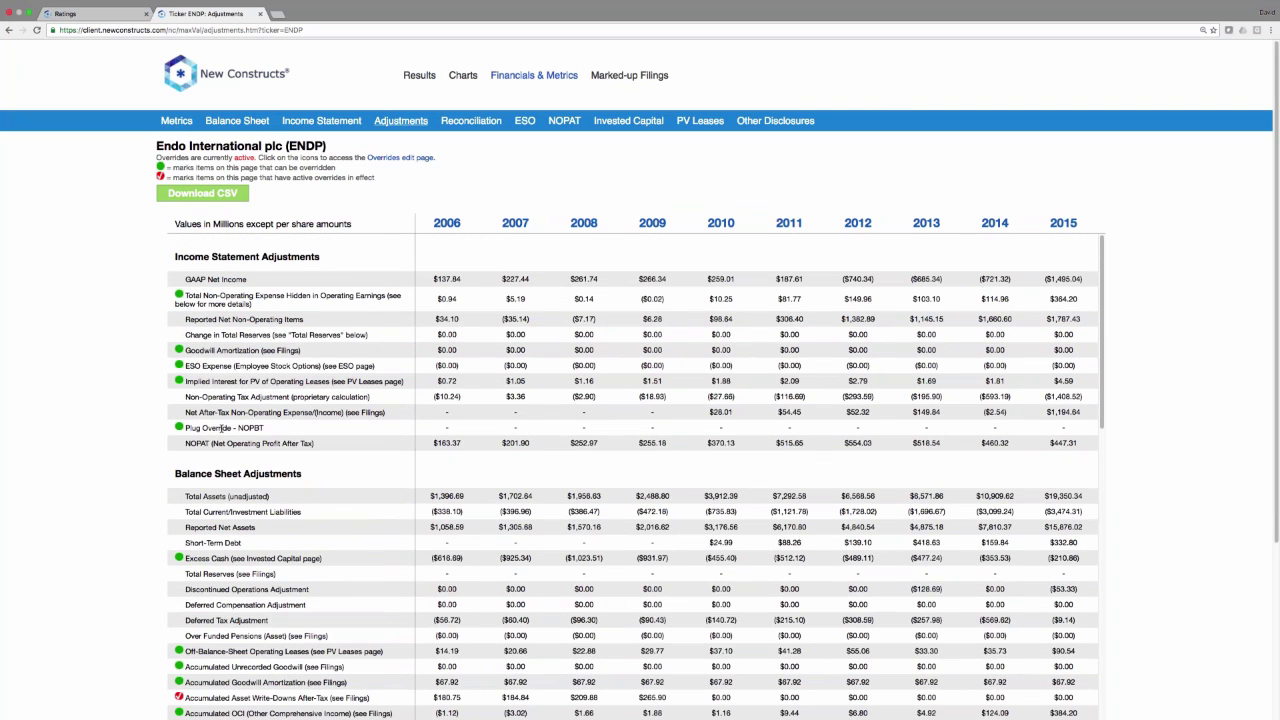
{"action": "scroll", "coordinate": [221, 428], "scroll_direction": "down", "scroll_amount": 5}
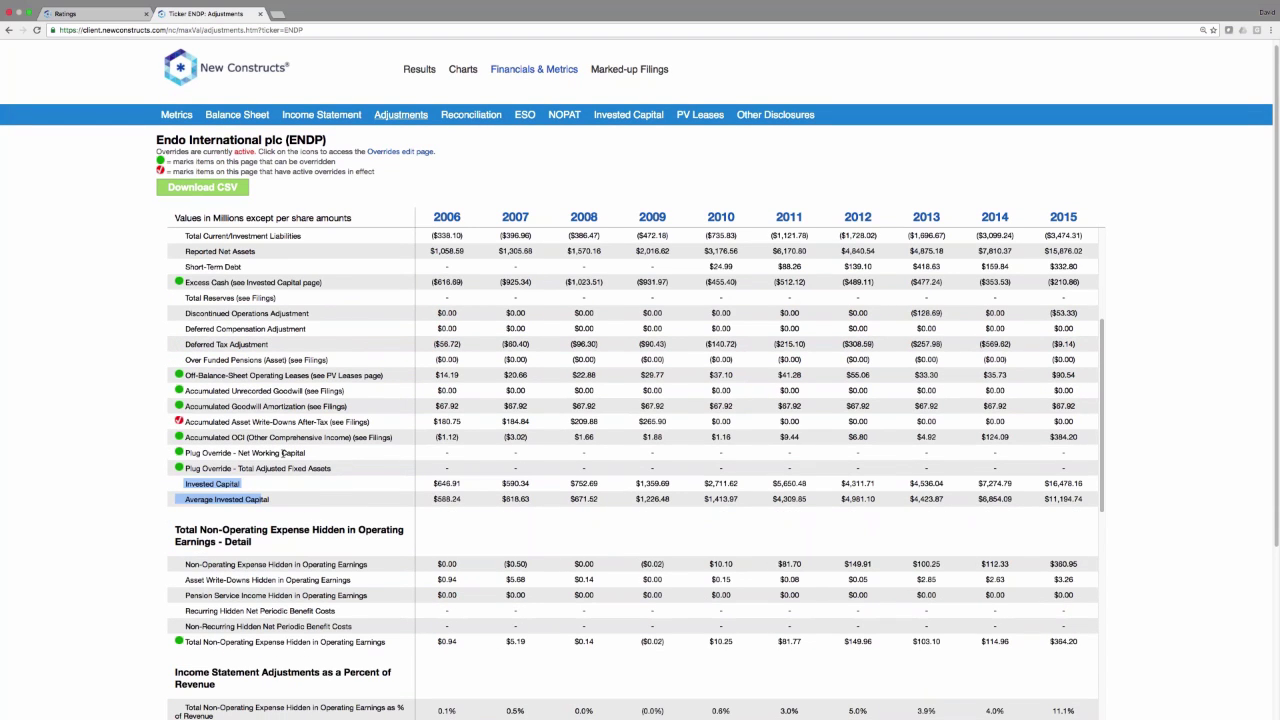
{"action": "scroll", "coordinate": [328, 466], "scroll_direction": "up", "scroll_amount": 6}
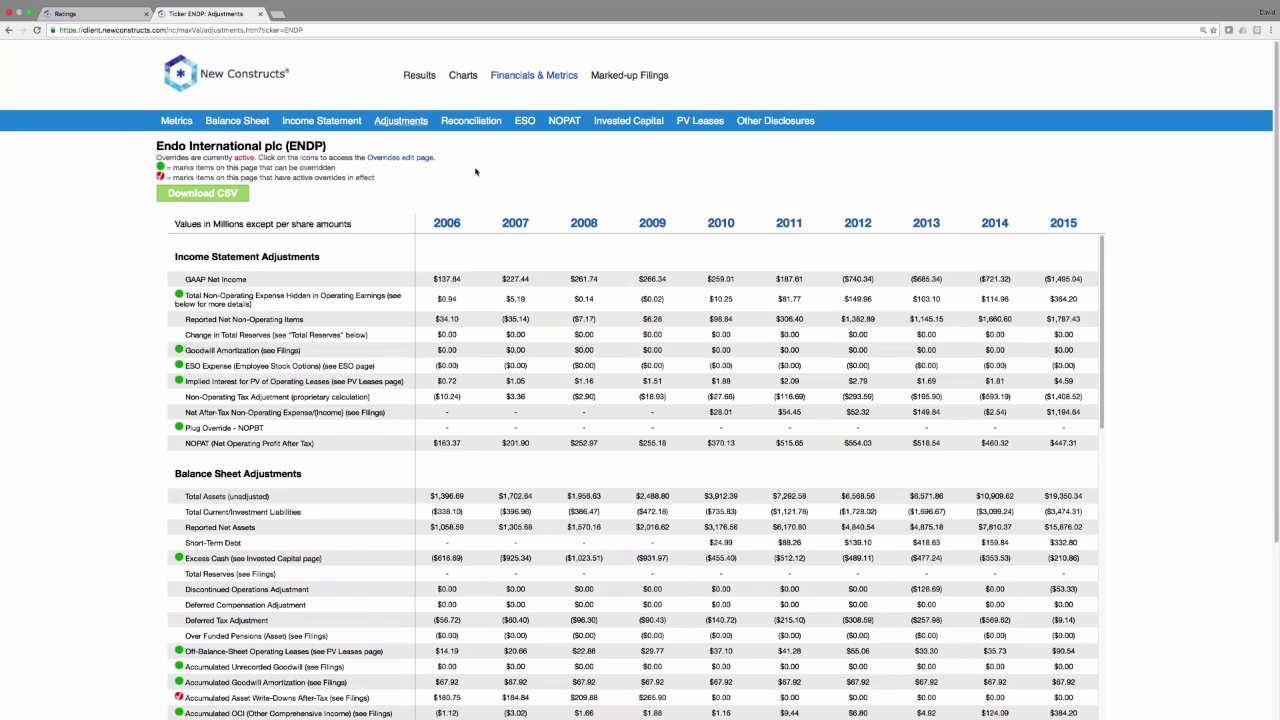
Open the 2015 marked-up filing and locate the Other Non-Recurring Expense/(Income) ($12,500.00) line item in Note 18
{"action": "left_click", "coordinate": [629, 75]}
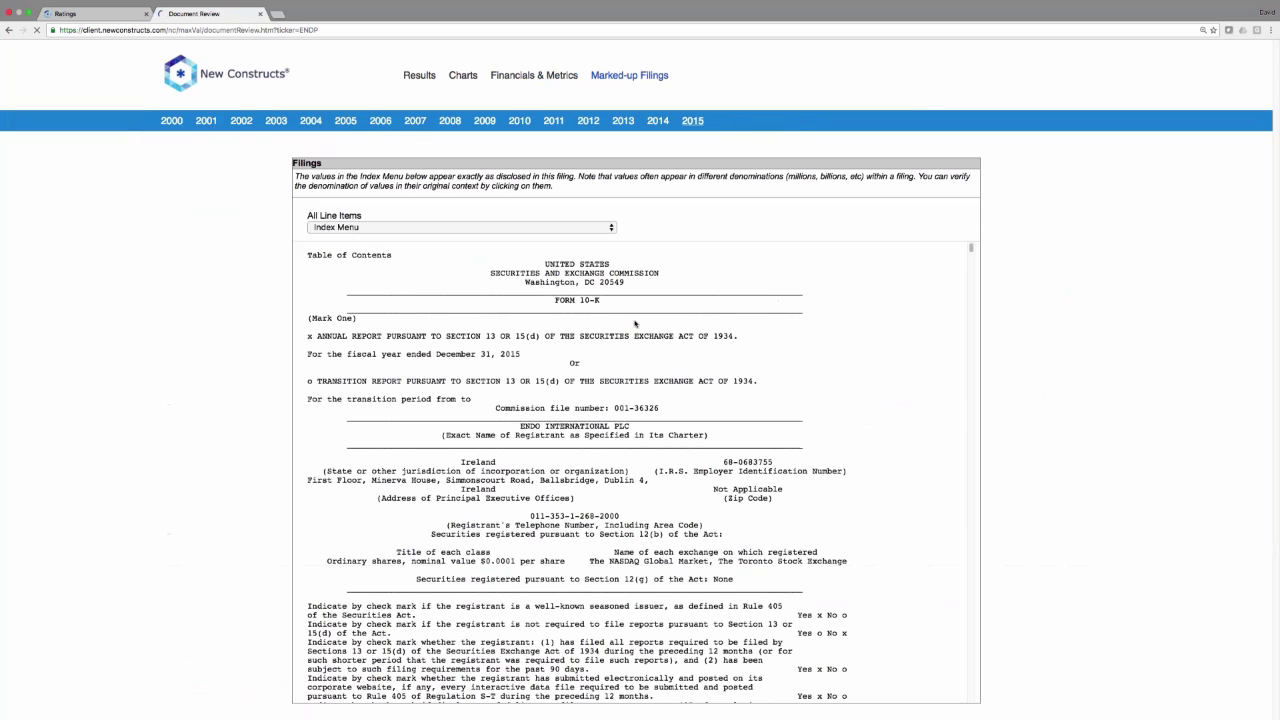
{"action": "left_click", "coordinate": [549, 227]}
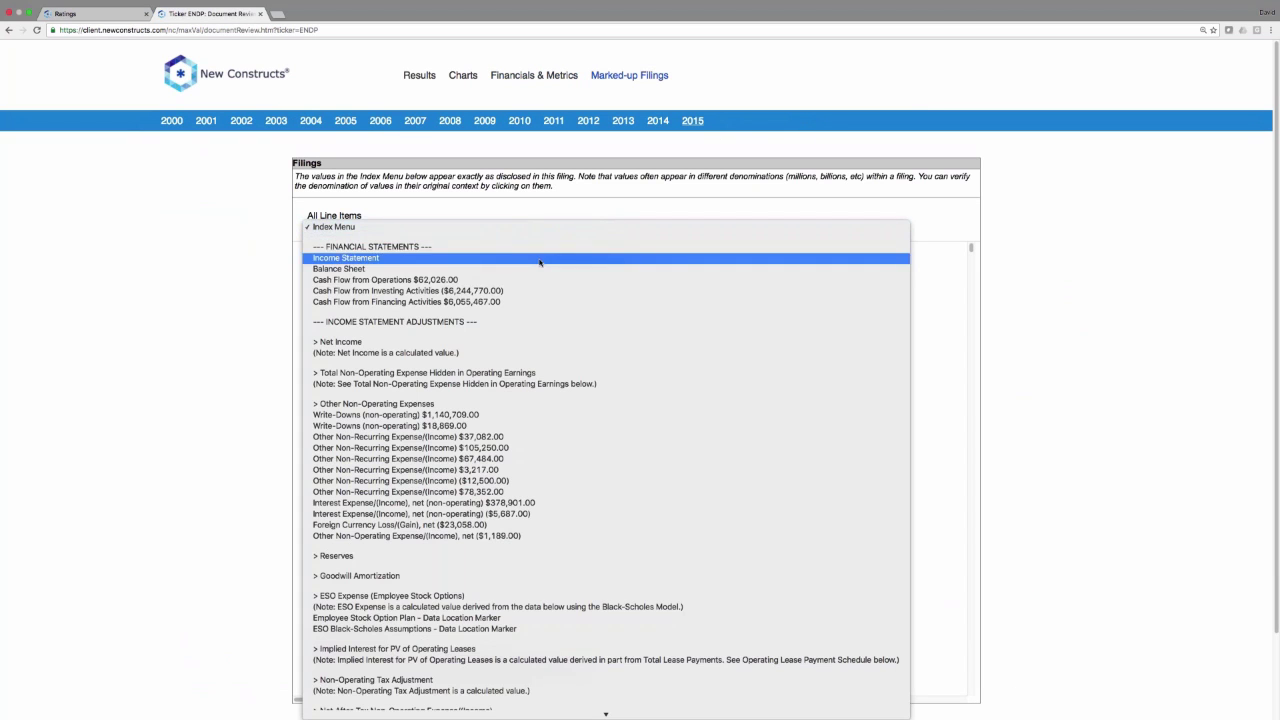
{"action": "key", "text": "Escape"}
{"action": "key", "text": "b"}
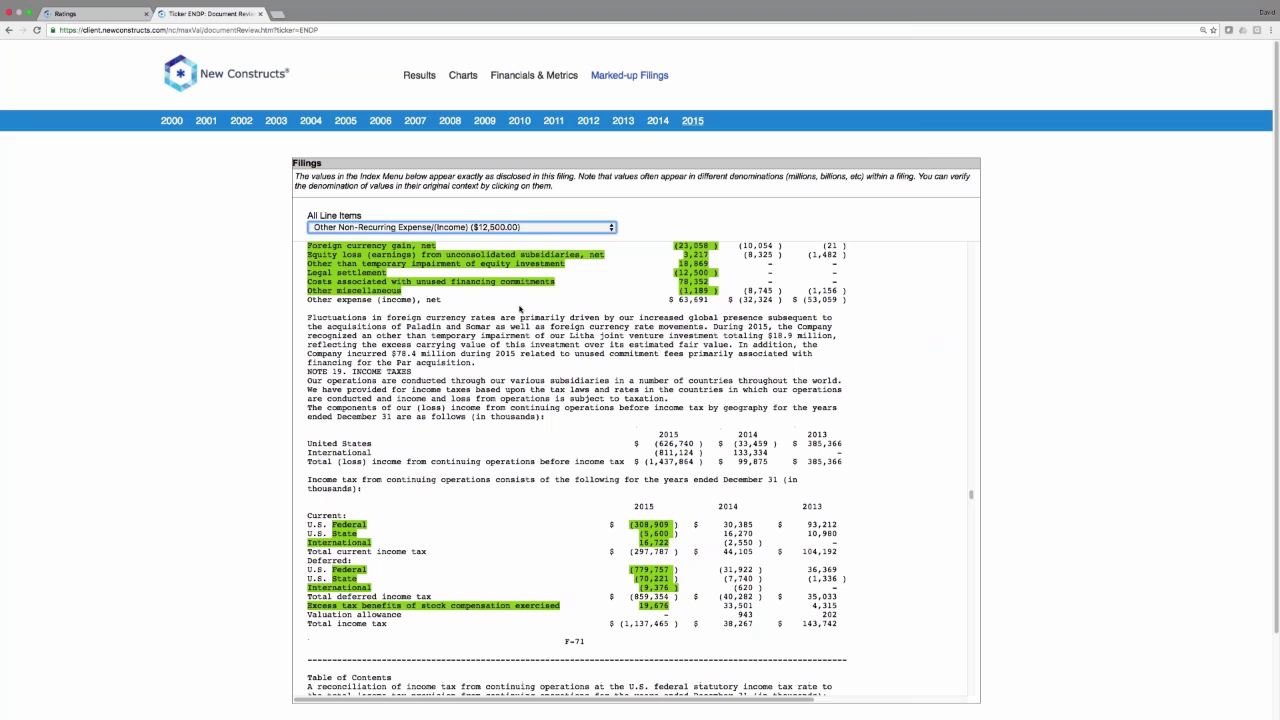
{"action": "scroll", "coordinate": [520, 308], "scroll_direction": "up", "scroll_amount": 2}
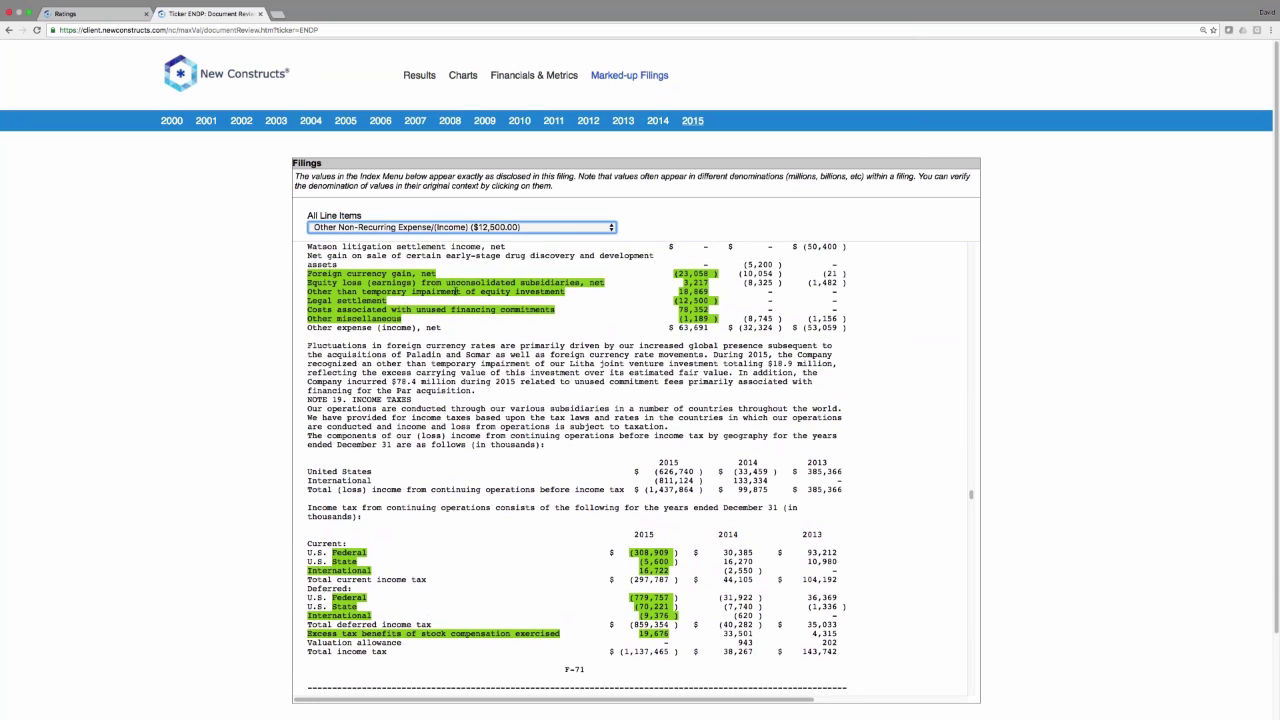
{"action": "scroll", "coordinate": [391, 311], "scroll_direction": "up", "scroll_amount": 3}
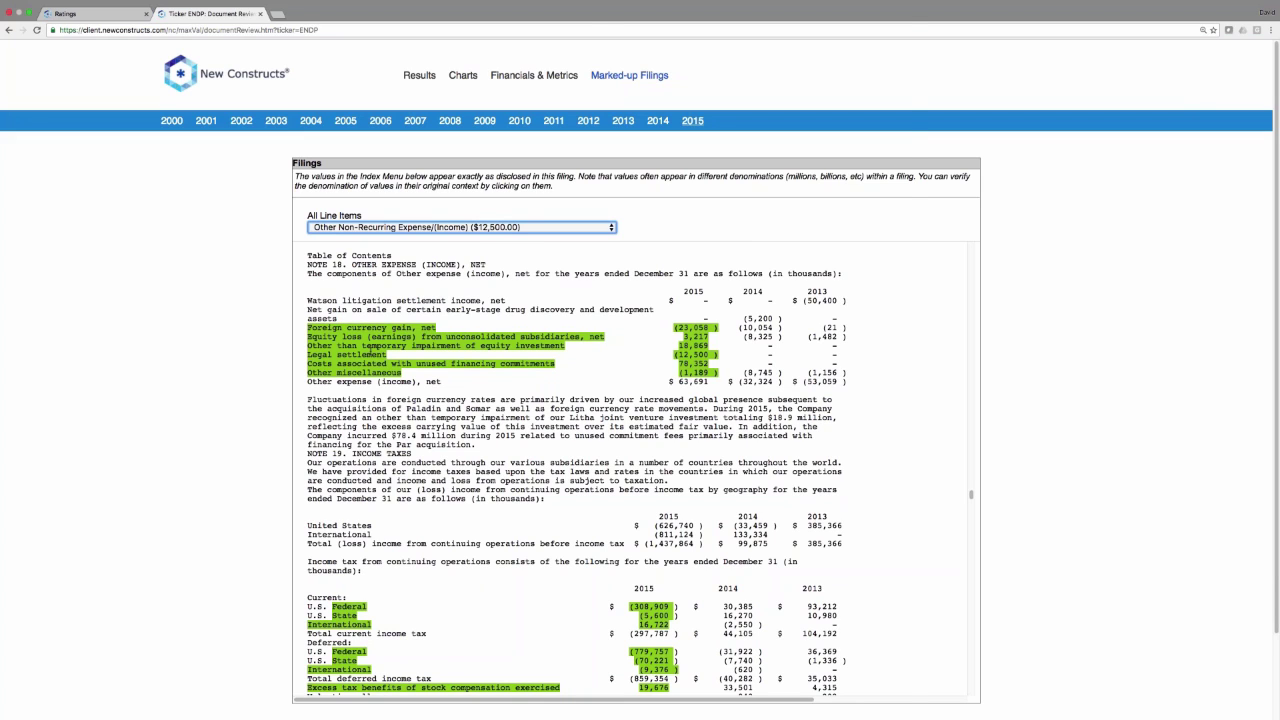
Locate the $3,079.00 and $232,461.00 Pre-Tax Non-Operating Expense/(Income) Hidden in Operating Earnings items in the filing
{"action": "left_click", "coordinate": [478, 228]}
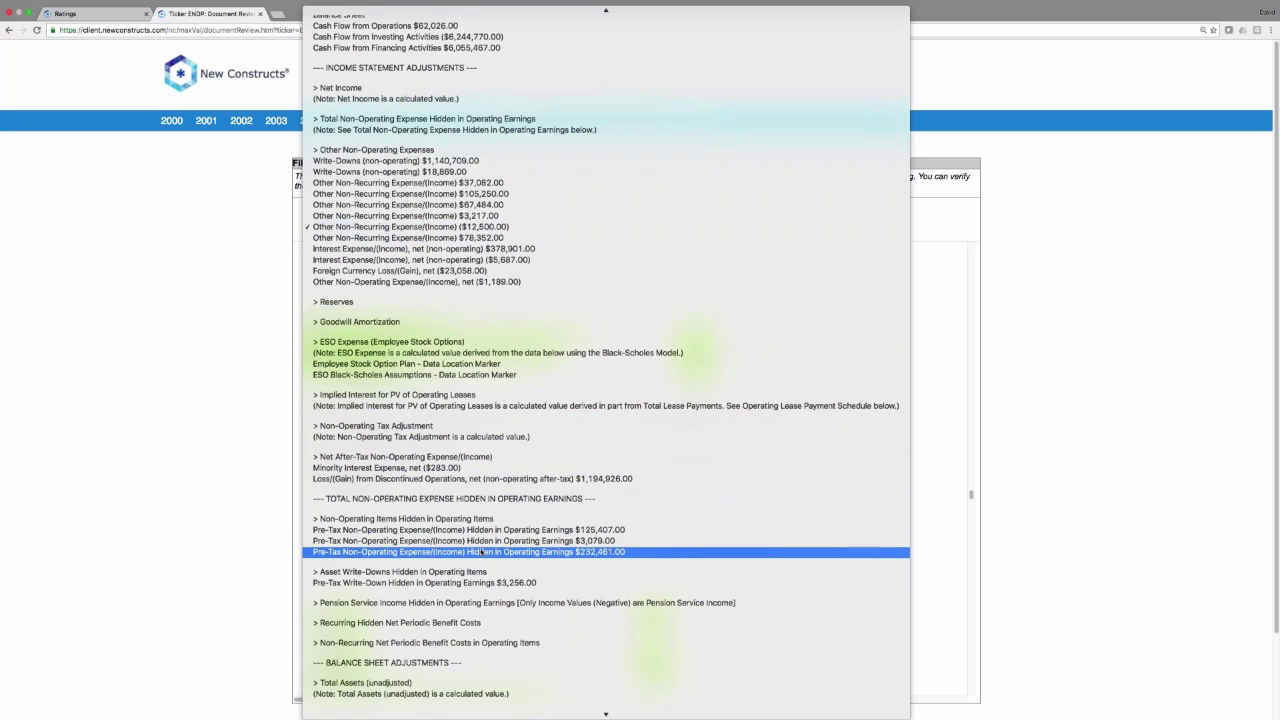
{"action": "key", "text": "Up"}
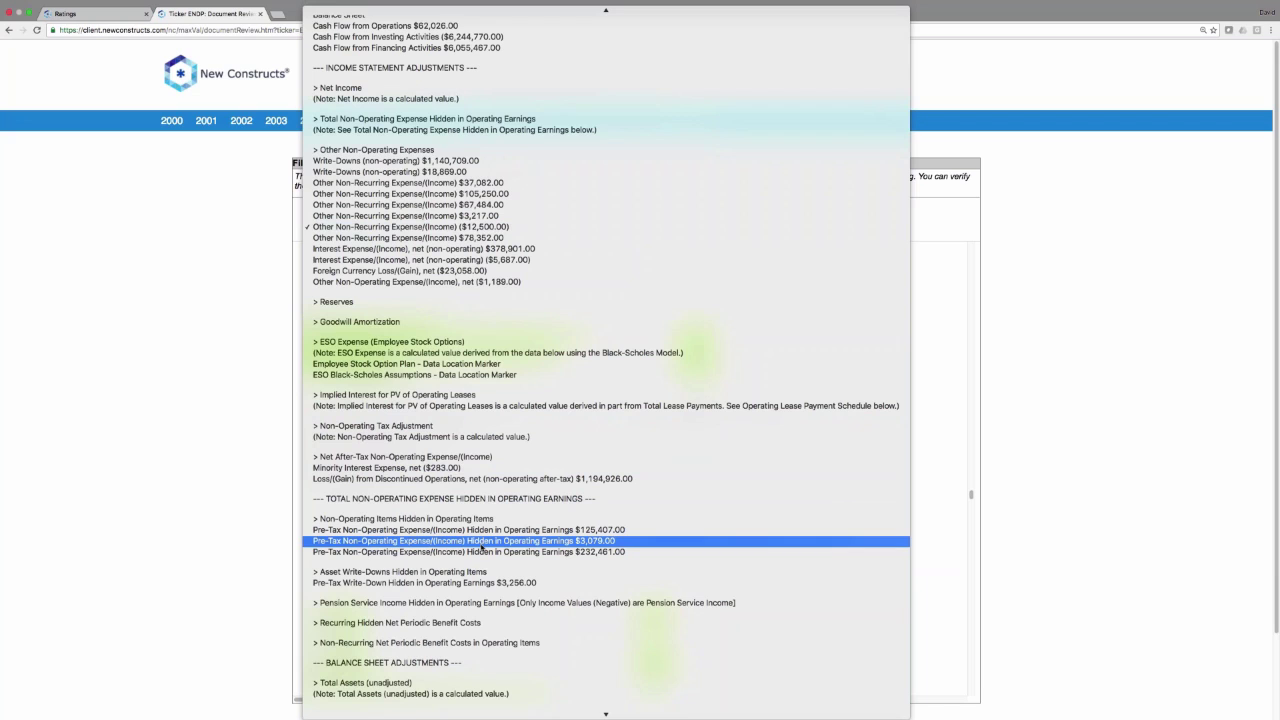
{"action": "key", "text": "Return"}
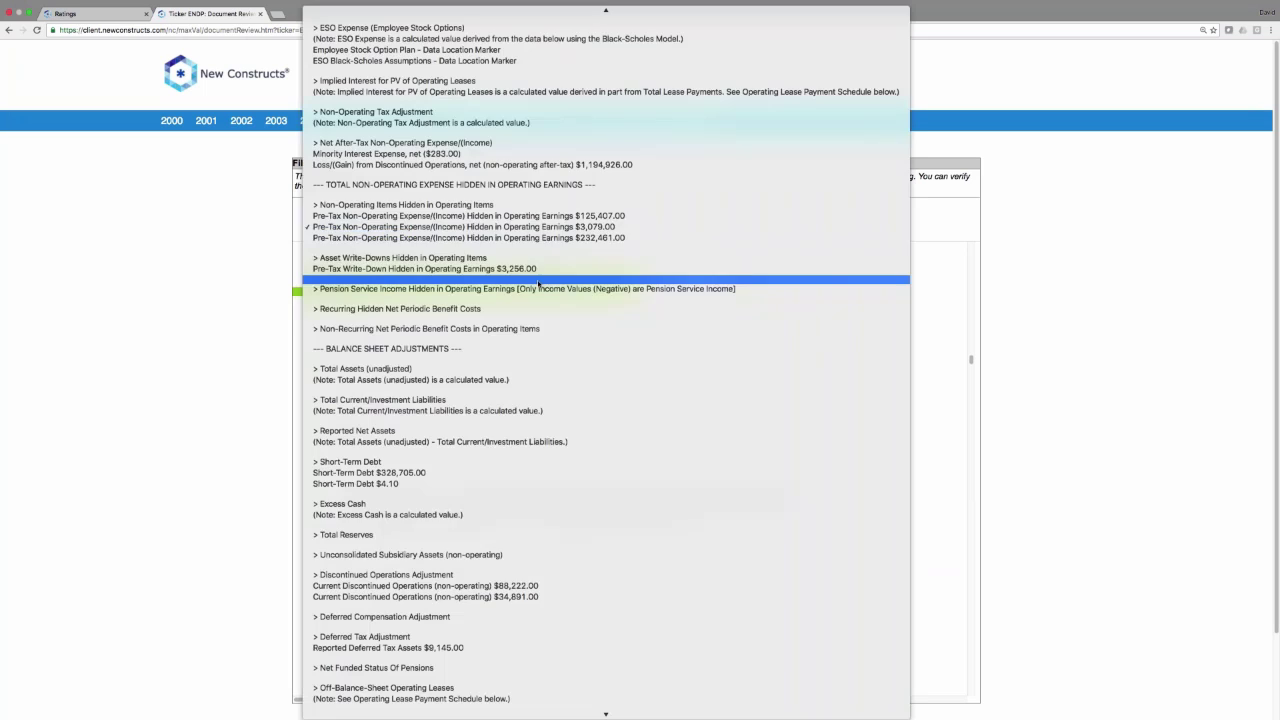
{"action": "left_click", "coordinate": [540, 227]}
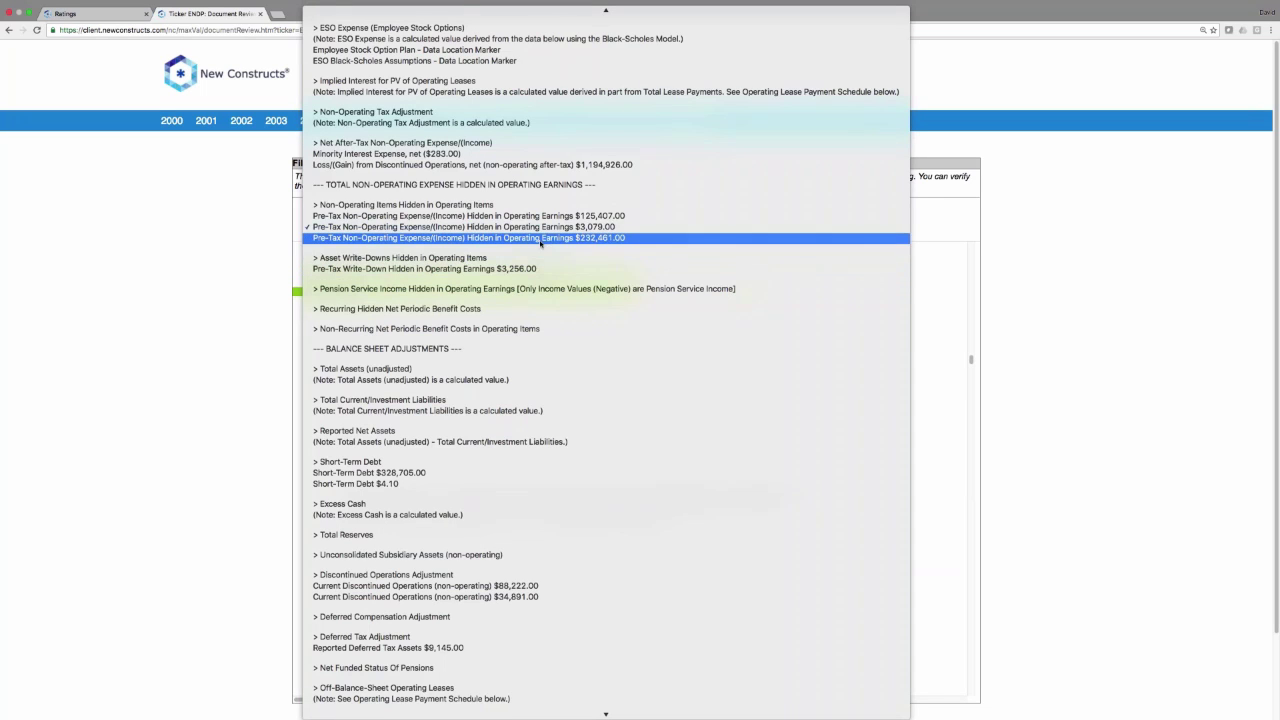
{"action": "left_click", "coordinate": [540, 243]}
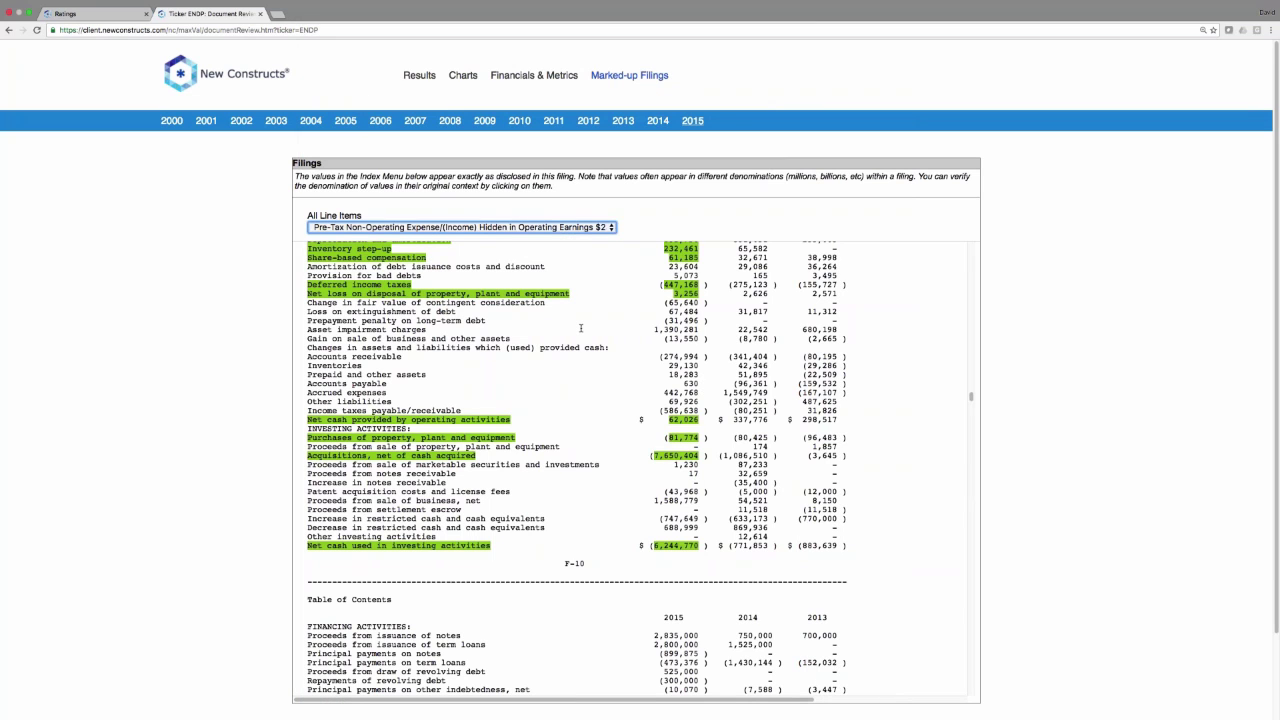
Locate the Minimum Lease Payment for Year 2 $16,292.00 item and view the operating lease schedule in the filing
{"action": "left_click", "coordinate": [477, 227]}
{"action": "scroll", "coordinate": [507, 455], "scroll_direction": "down", "scroll_amount": 5}
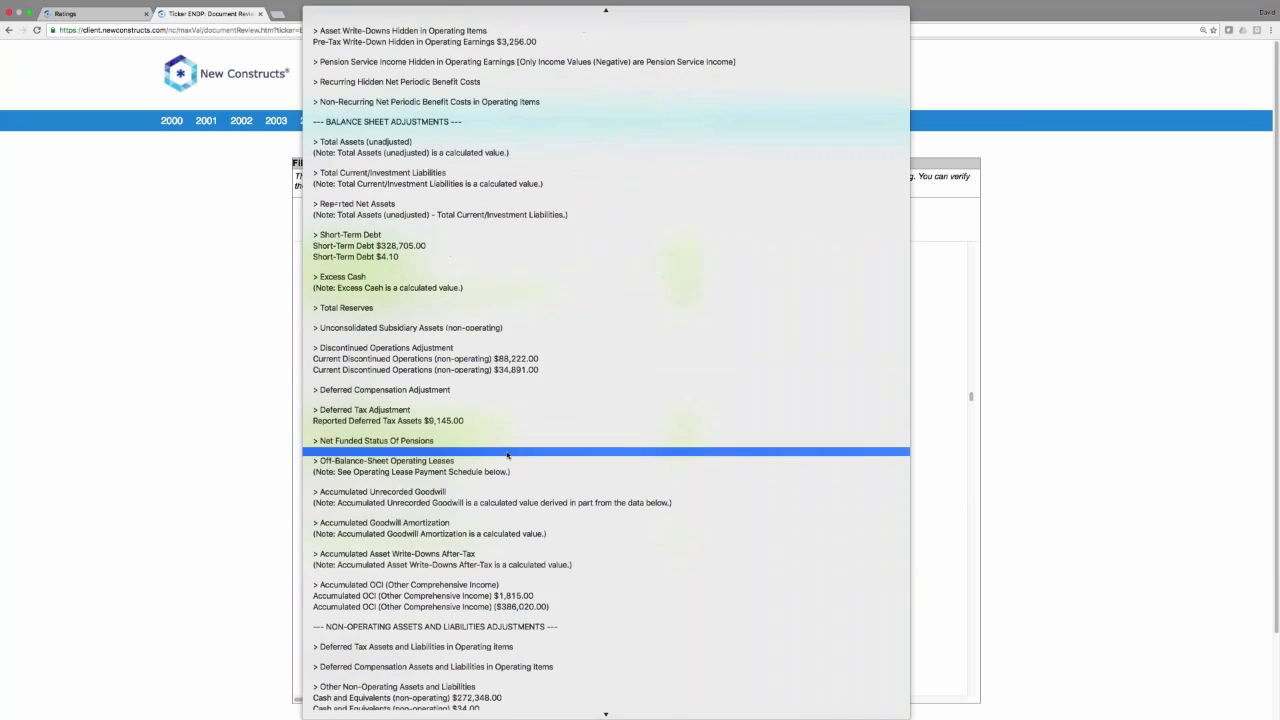
{"action": "scroll", "coordinate": [507, 455], "scroll_direction": "down", "scroll_amount": 5}
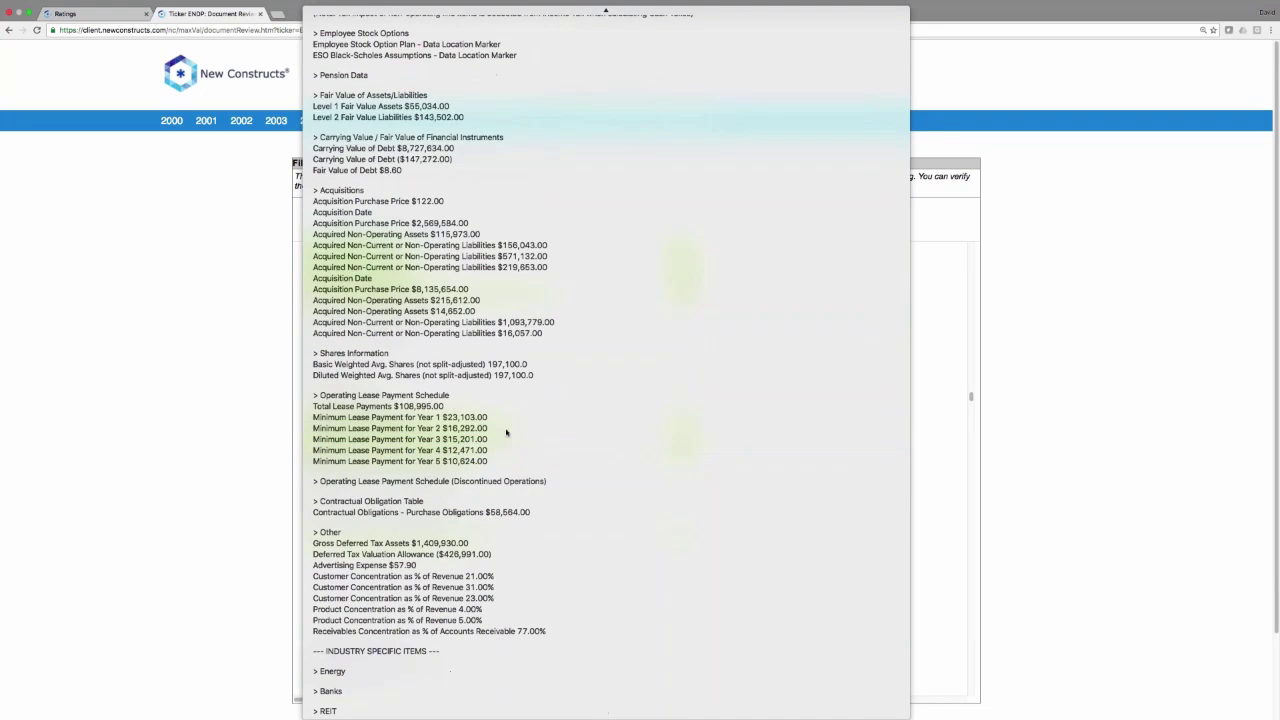
{"action": "left_click", "coordinate": [546, 462]}
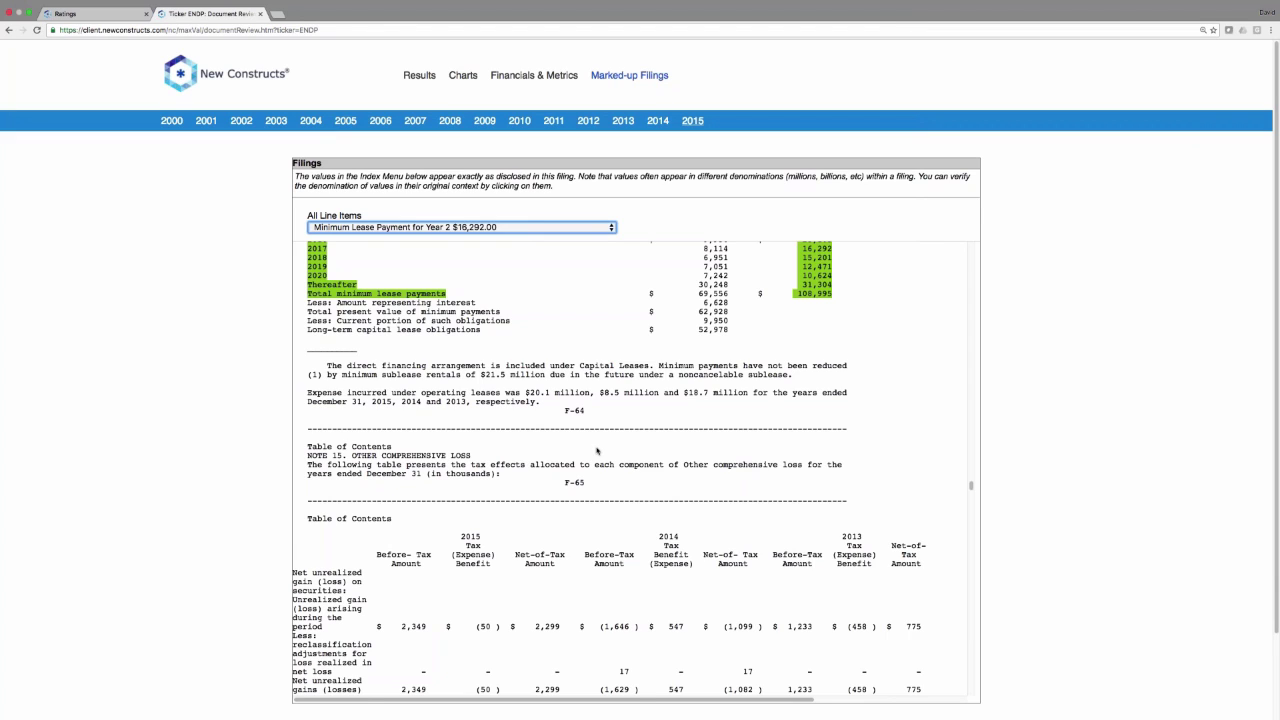
{"action": "scroll", "coordinate": [597, 451], "scroll_direction": "up", "scroll_amount": 2}
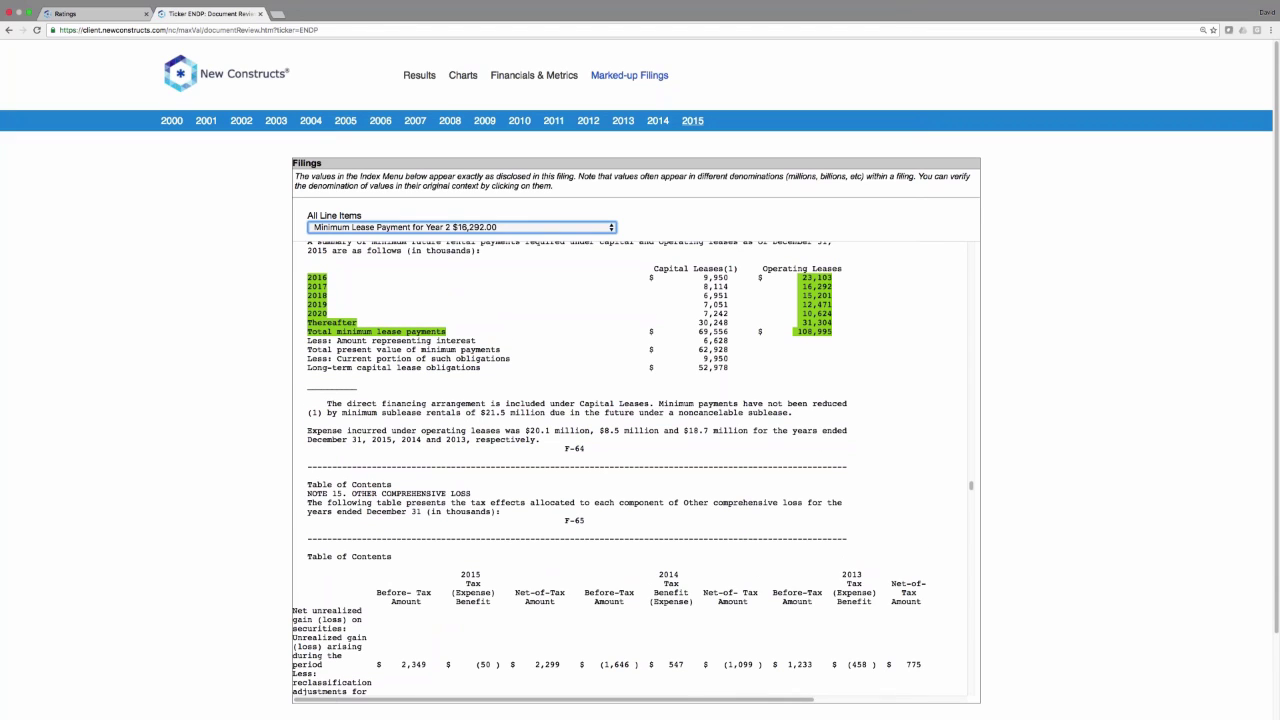
Open the 2008 marked-up filing from the financial metrics and look at its line item index
{"action": "left_click", "coordinate": [534, 75]}
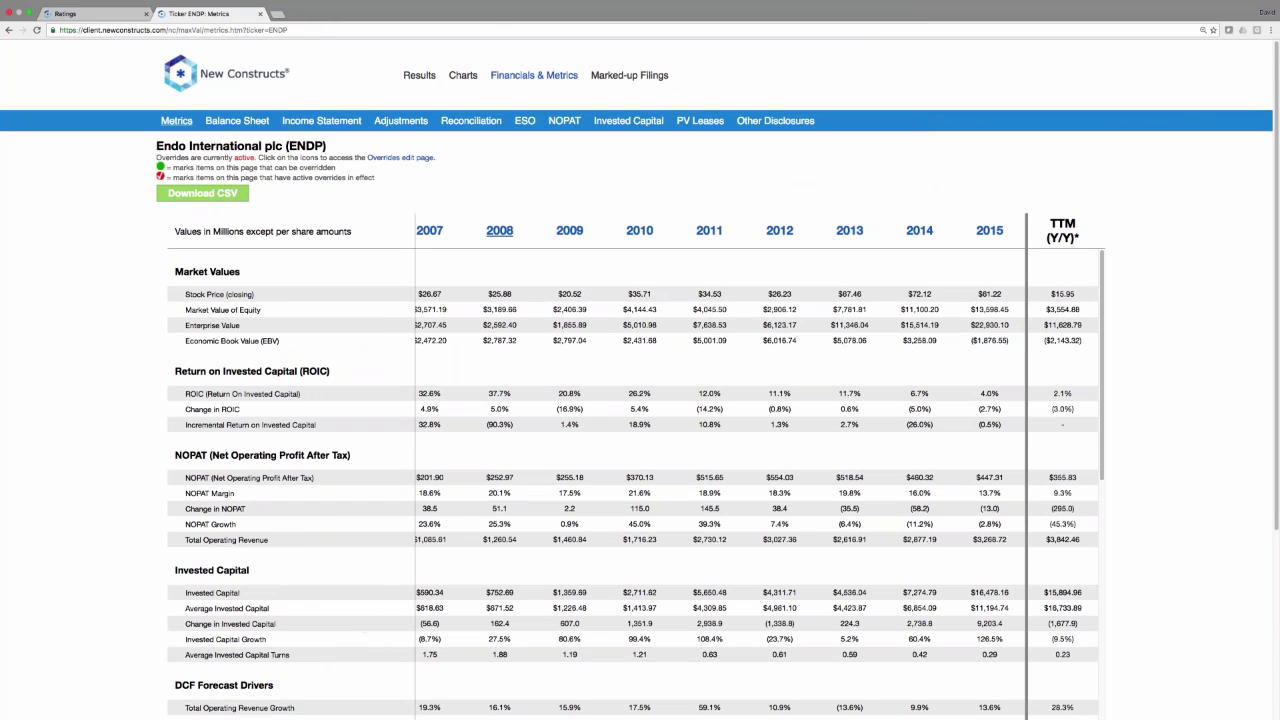
{"action": "left_click", "coordinate": [500, 231]}
{"action": "left_click", "coordinate": [502, 229]}
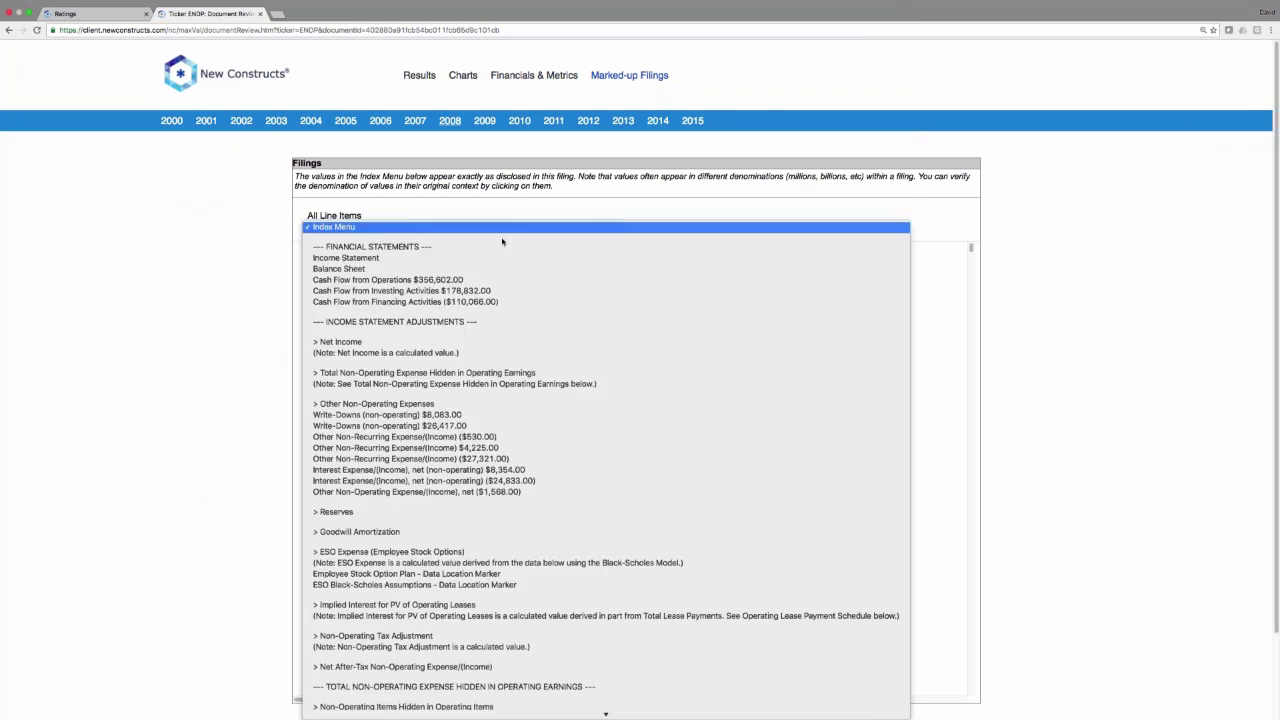
{"action": "left_click", "coordinate": [585, 268]}
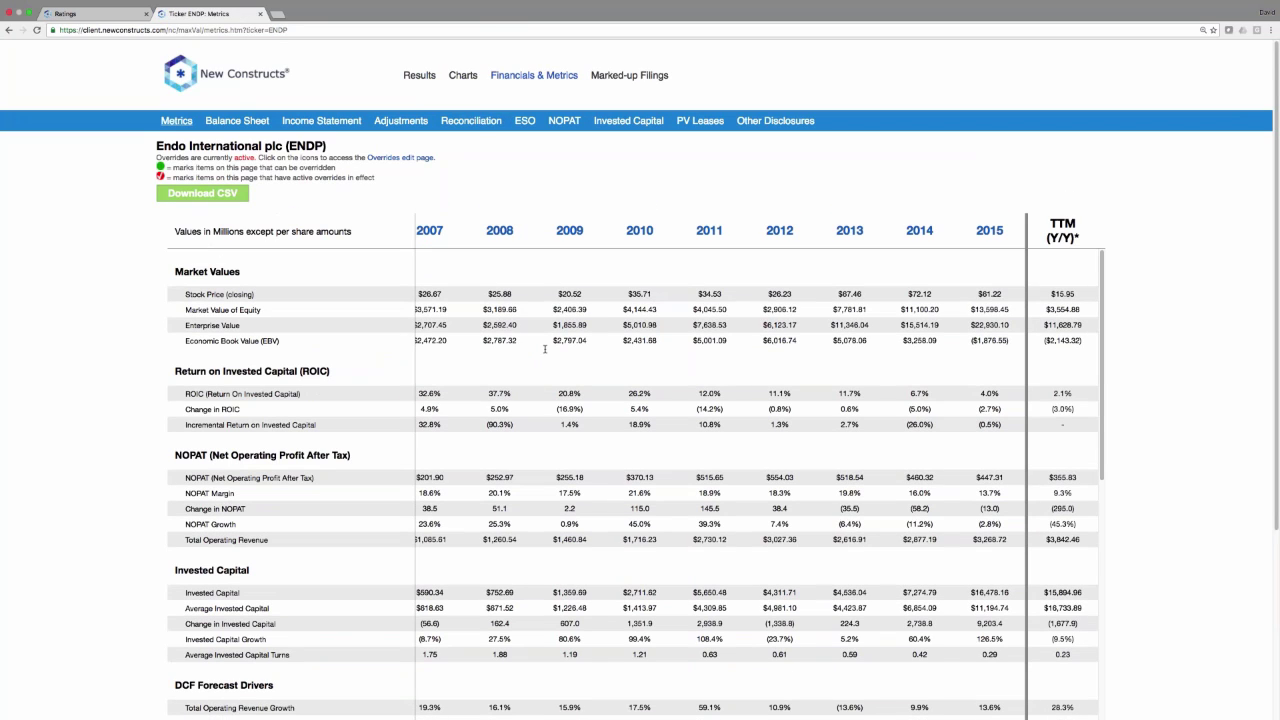
Review the Reconciliation page from GAAP Net Income to Economic Earnings, including the per-share section
{"action": "left_click", "coordinate": [475, 122]}
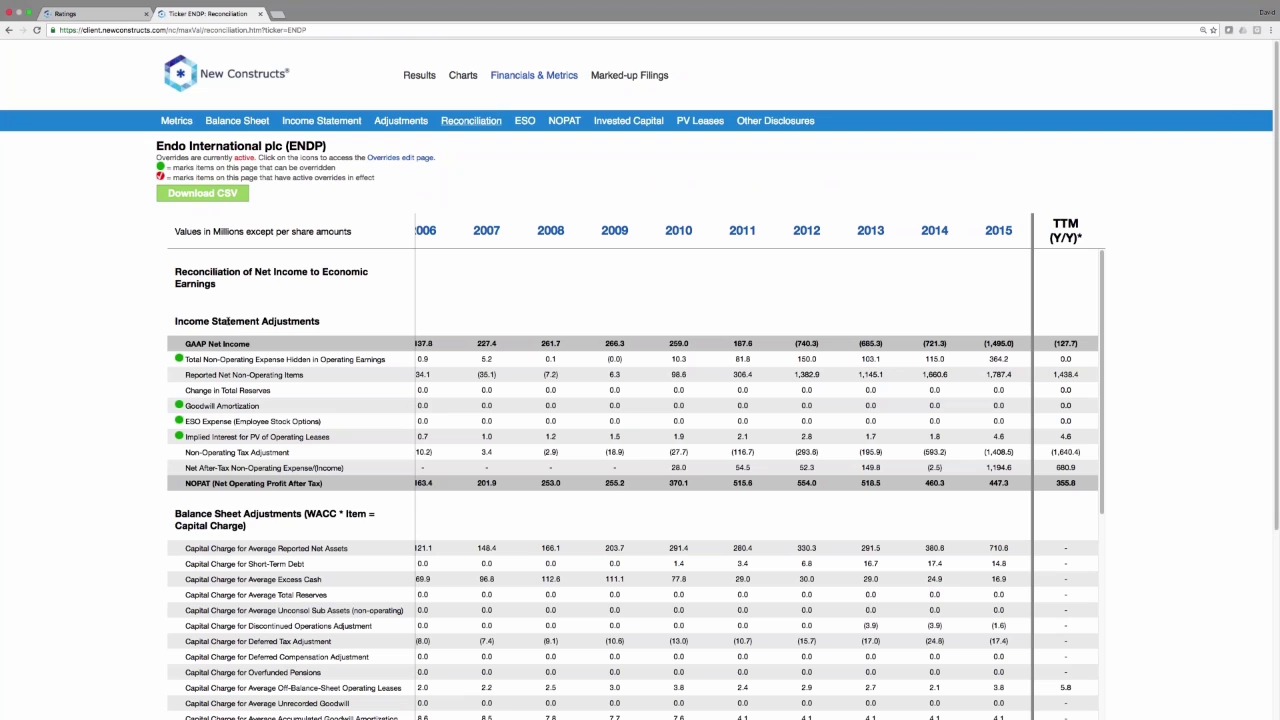
{"action": "left_click_drag", "start_coordinate": [185, 343], "coordinate": [243, 344]}
{"action": "scroll", "coordinate": [244, 343], "scroll_direction": "down", "scroll_amount": 10}
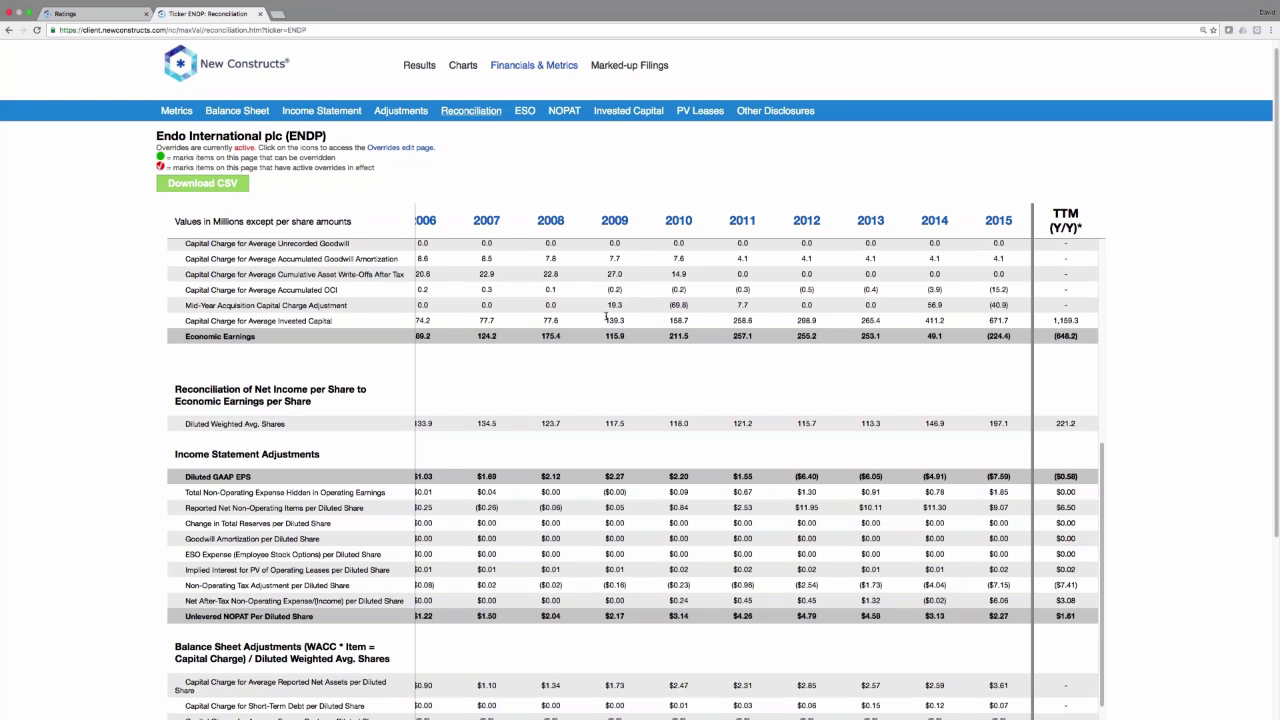
Open the model's Overrides page and examine the invested capital, WACC and DCF overrides
{"action": "key", "text": "ctrl+a"}
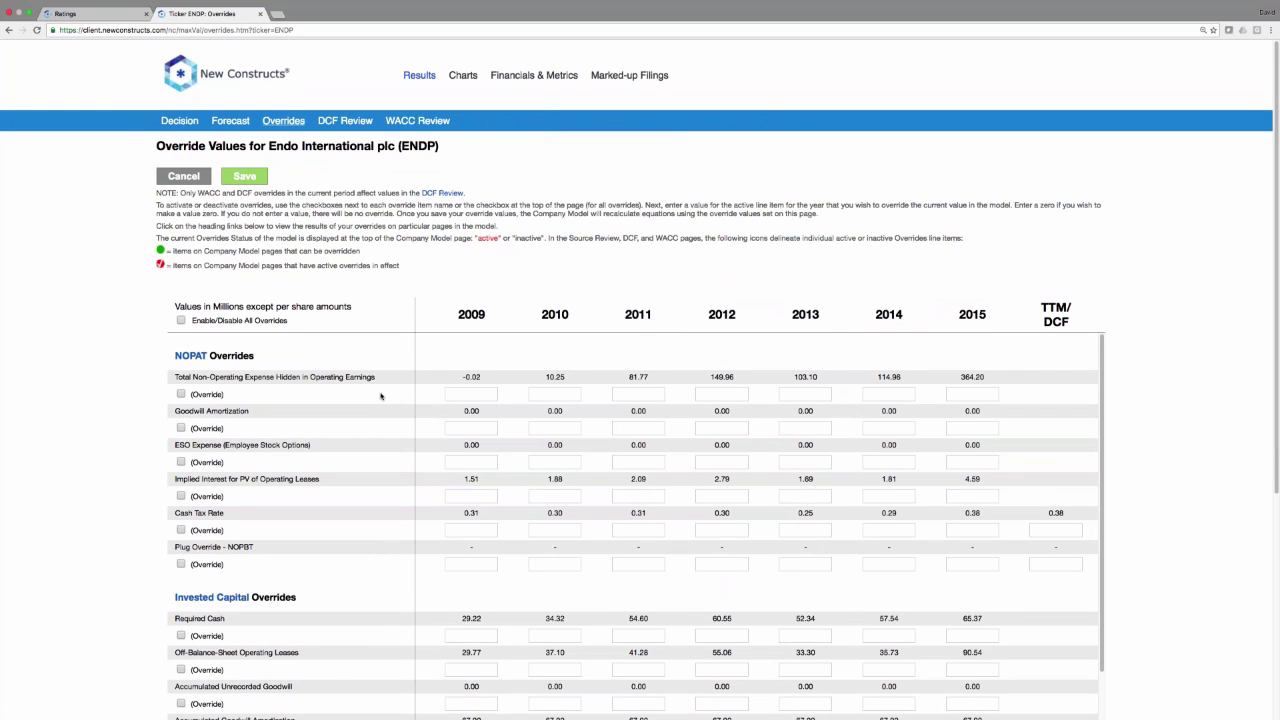
{"action": "scroll", "coordinate": [382, 396], "scroll_direction": "down", "scroll_amount": 5}
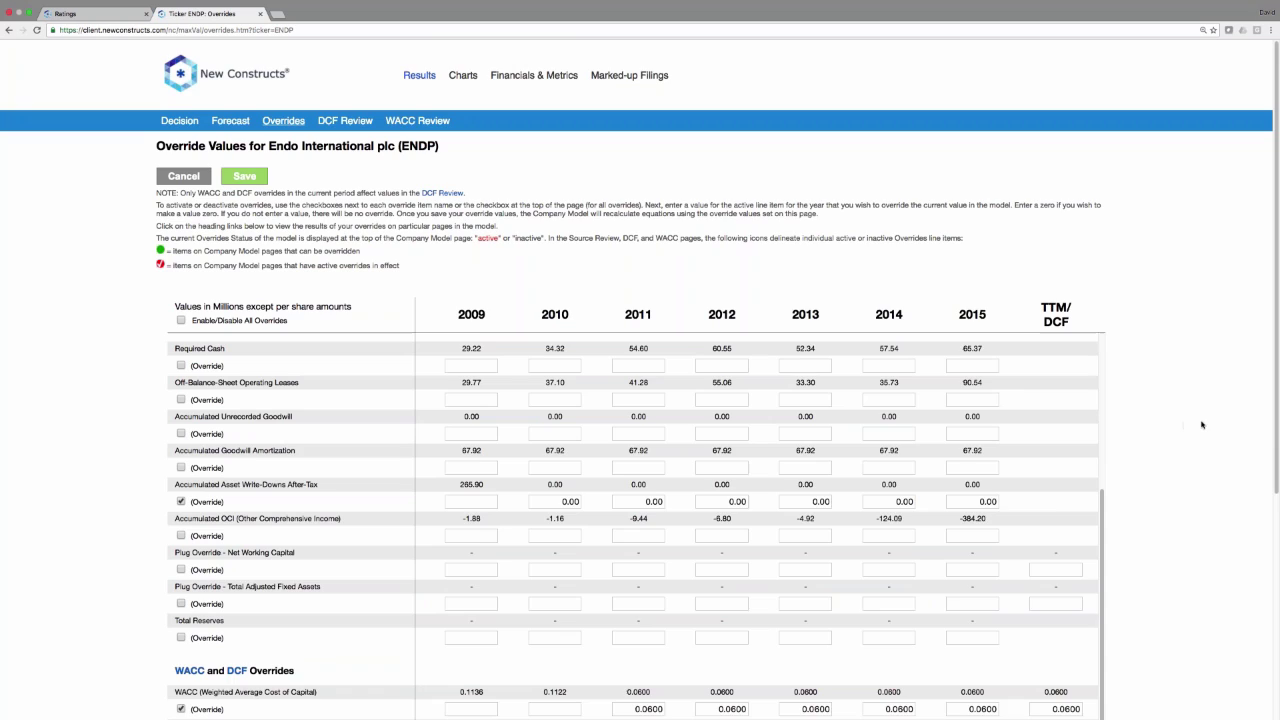
{"action": "scroll", "coordinate": [1188, 425], "scroll_direction": "down", "scroll_amount": 5}
{"action": "scroll", "coordinate": [1191, 427], "scroll_direction": "up", "scroll_amount": 2}
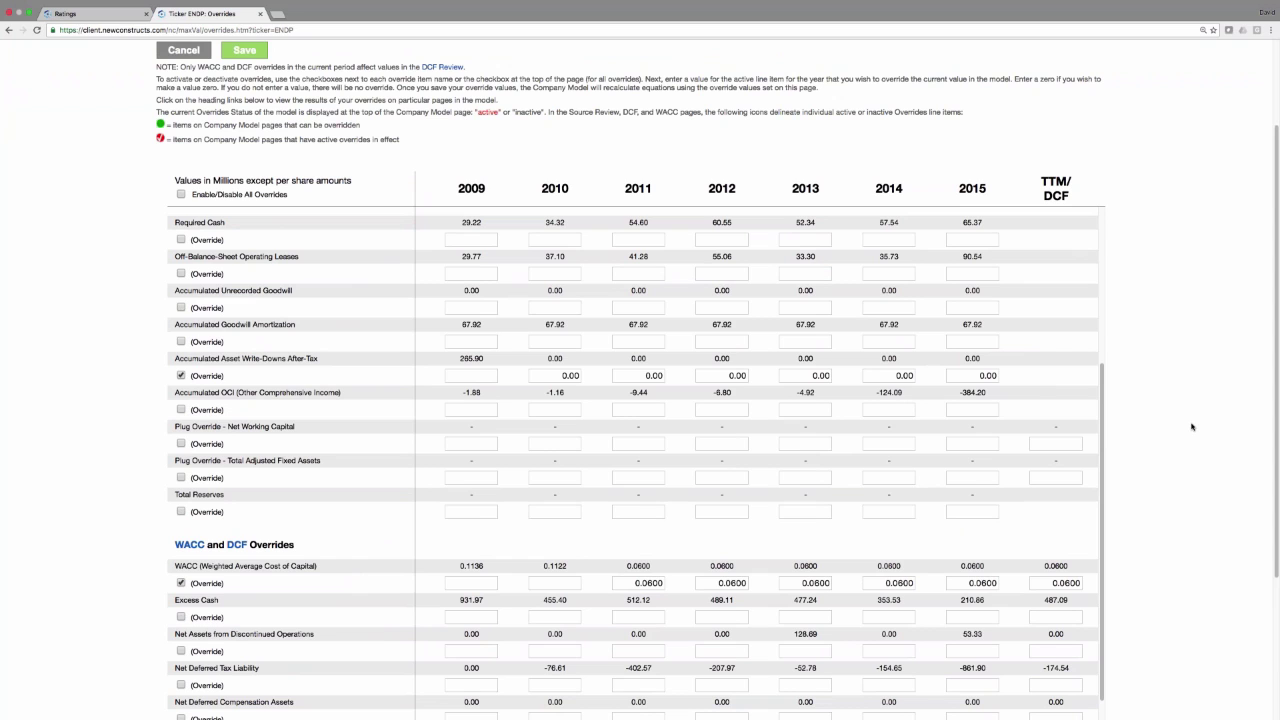
{"action": "scroll", "coordinate": [1191, 427], "scroll_direction": "up", "scroll_amount": 3}
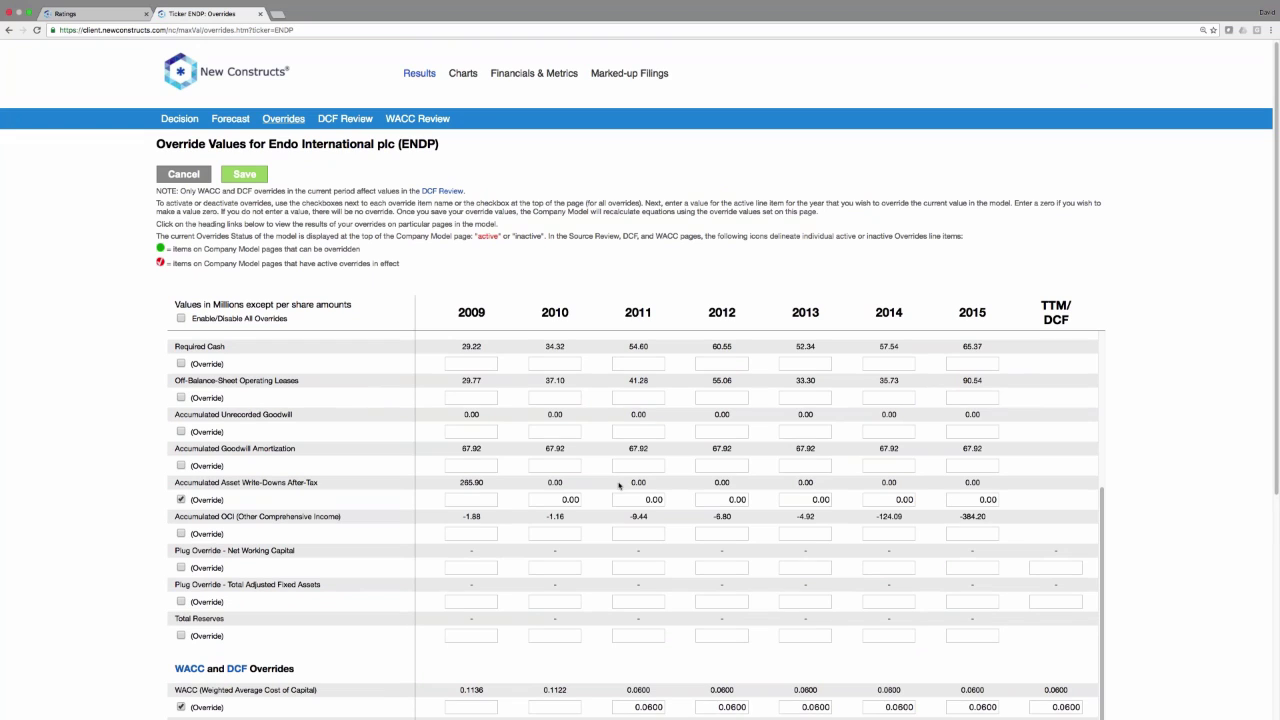
Disable the Accumulated Asset Write-Downs After-Tax override, save the overrides and check that row's values
{"action": "left_click", "coordinate": [181, 499]}
{"action": "key", "text": "Return"}
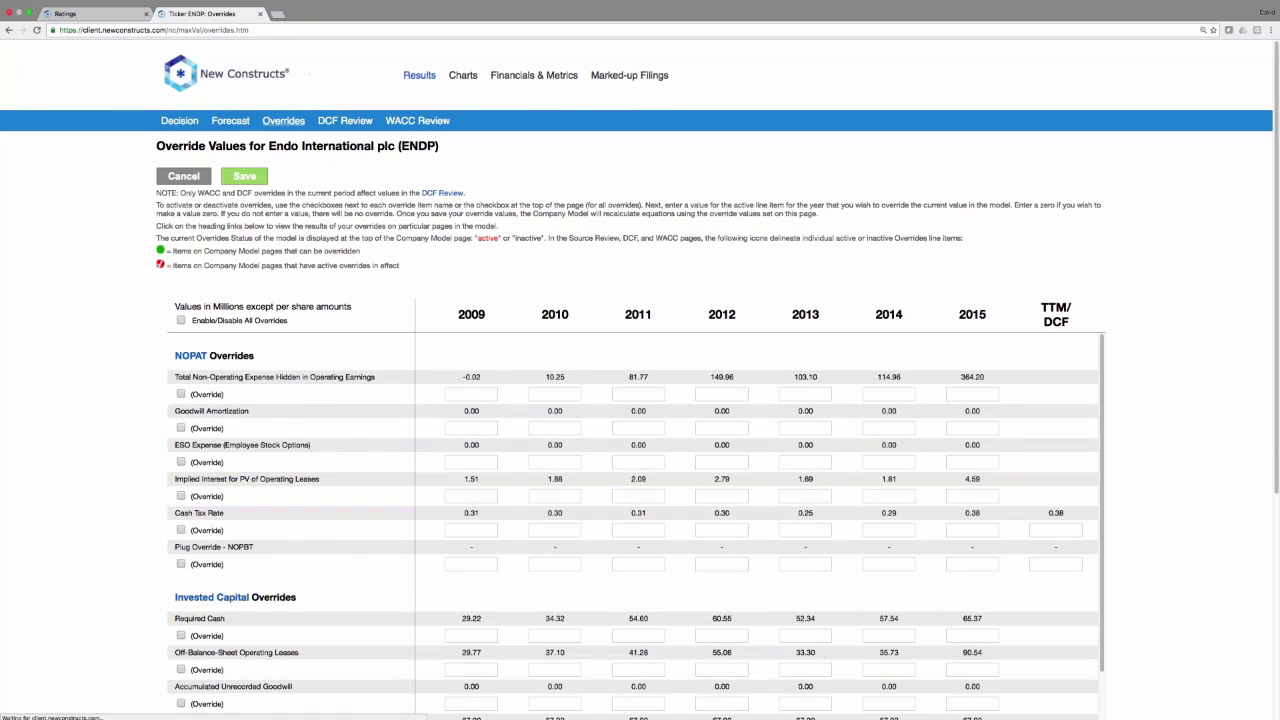
{"action": "scroll", "coordinate": [690, 538], "scroll_direction": "down", "scroll_amount": 5}
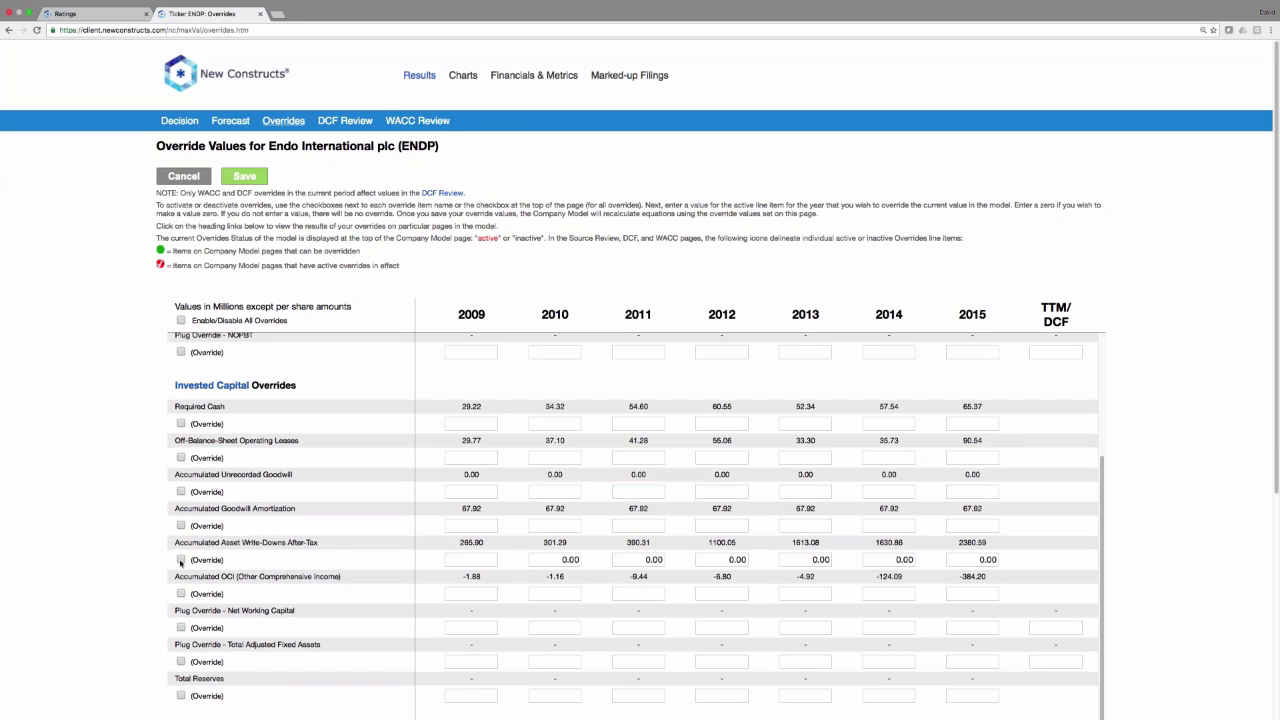
Open the Invested Capital page under the financial metrics and review the asset write-downs and other adjusted fixed asset rows
{"action": "left_click", "coordinate": [523, 80]}
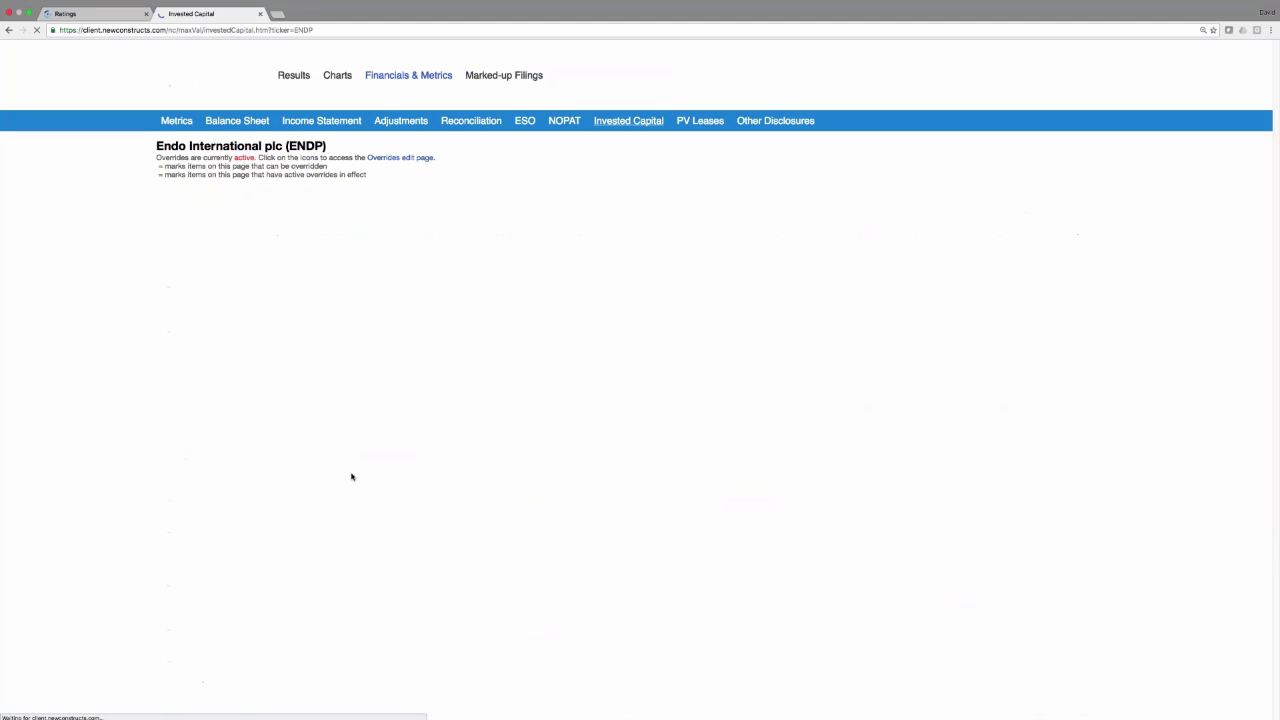
{"action": "scroll", "coordinate": [632, 470], "scroll_direction": "down", "scroll_amount": 2}
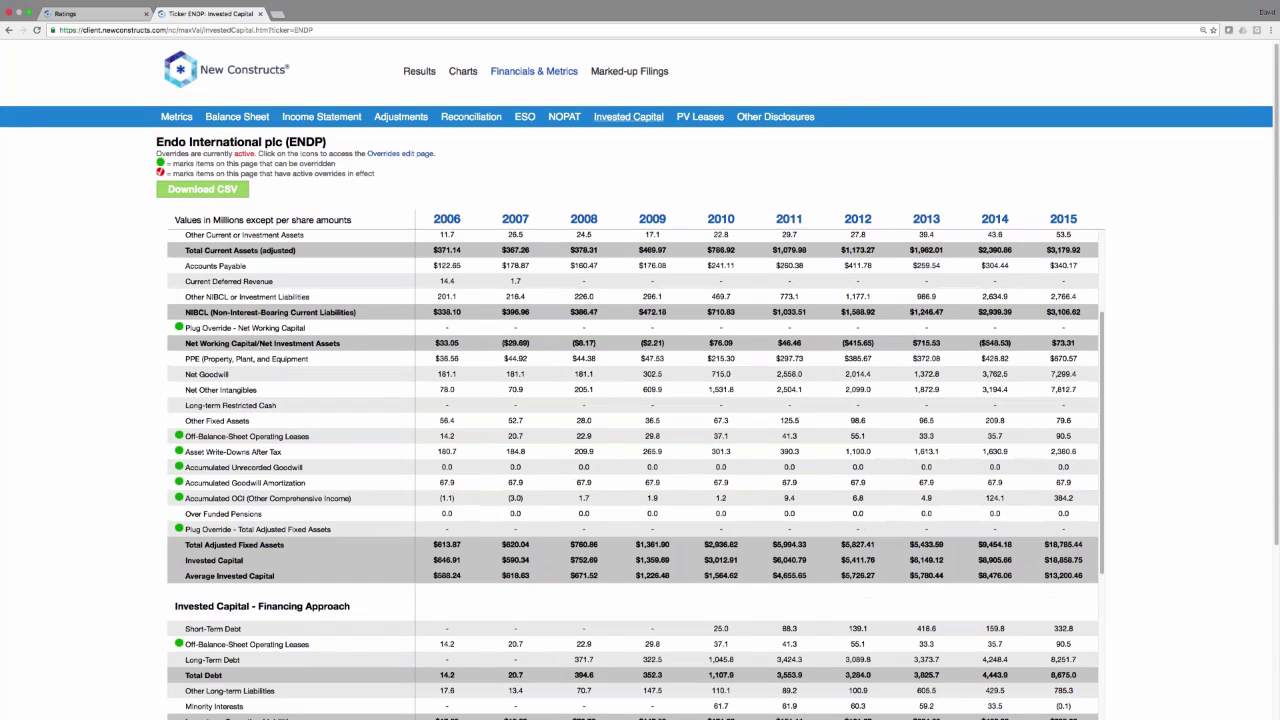
{"action": "scroll", "coordinate": [632, 470], "scroll_direction": "up", "scroll_amount": 2}
On the Decision page, set Forecast 1 to Pessimistic and Forecast 2 to Optimistic, and regenerate the model
{"action": "left_click", "coordinate": [421, 75]}
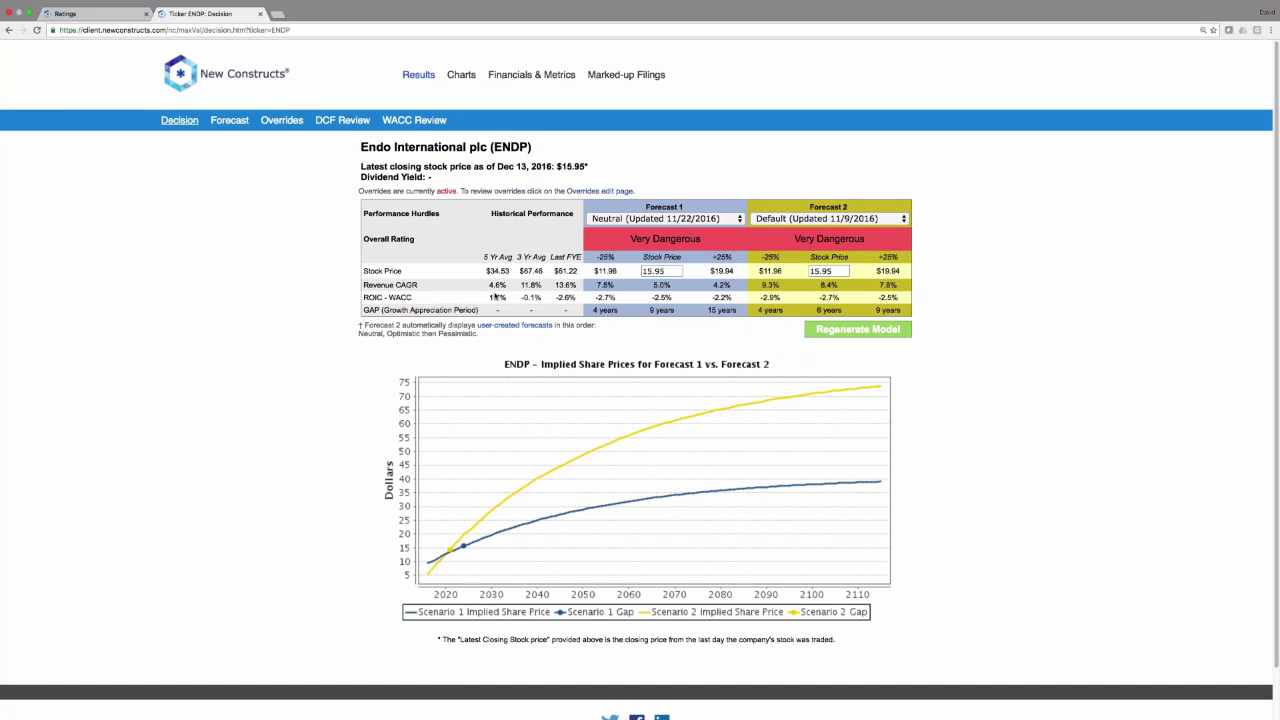
{"action": "left_click", "coordinate": [620, 221]}
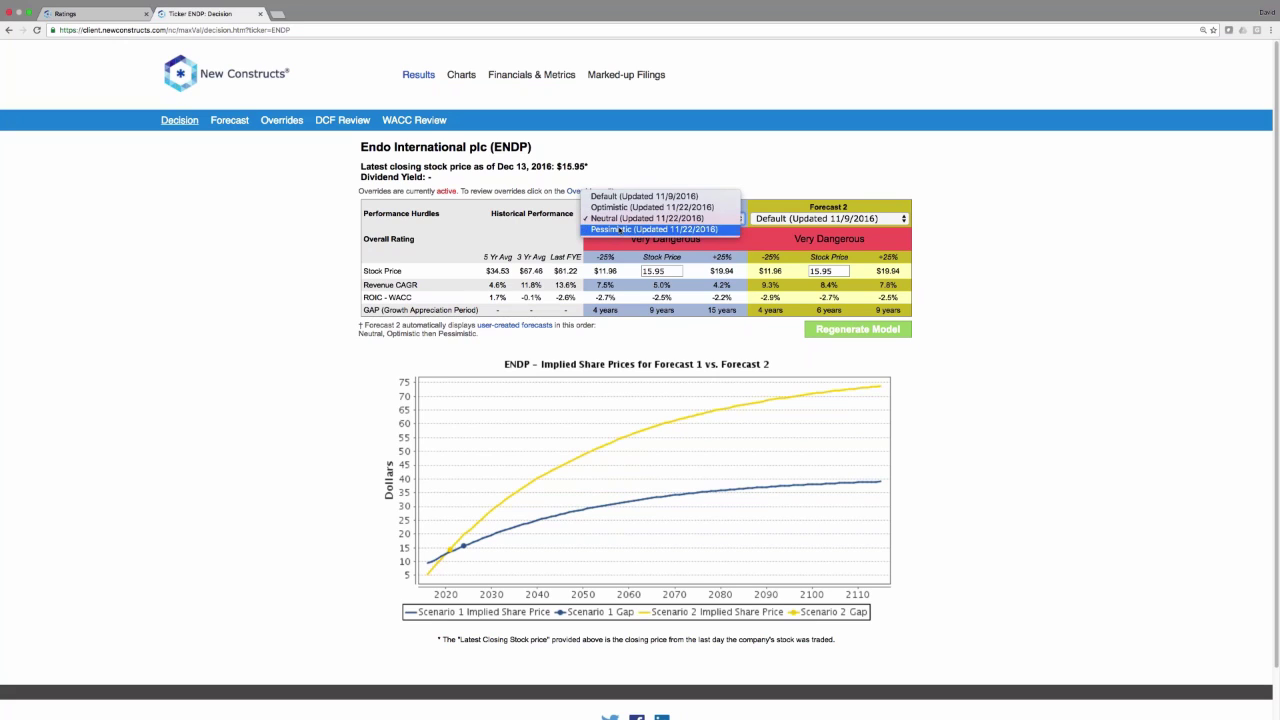
{"action": "left_click", "coordinate": [620, 229]}
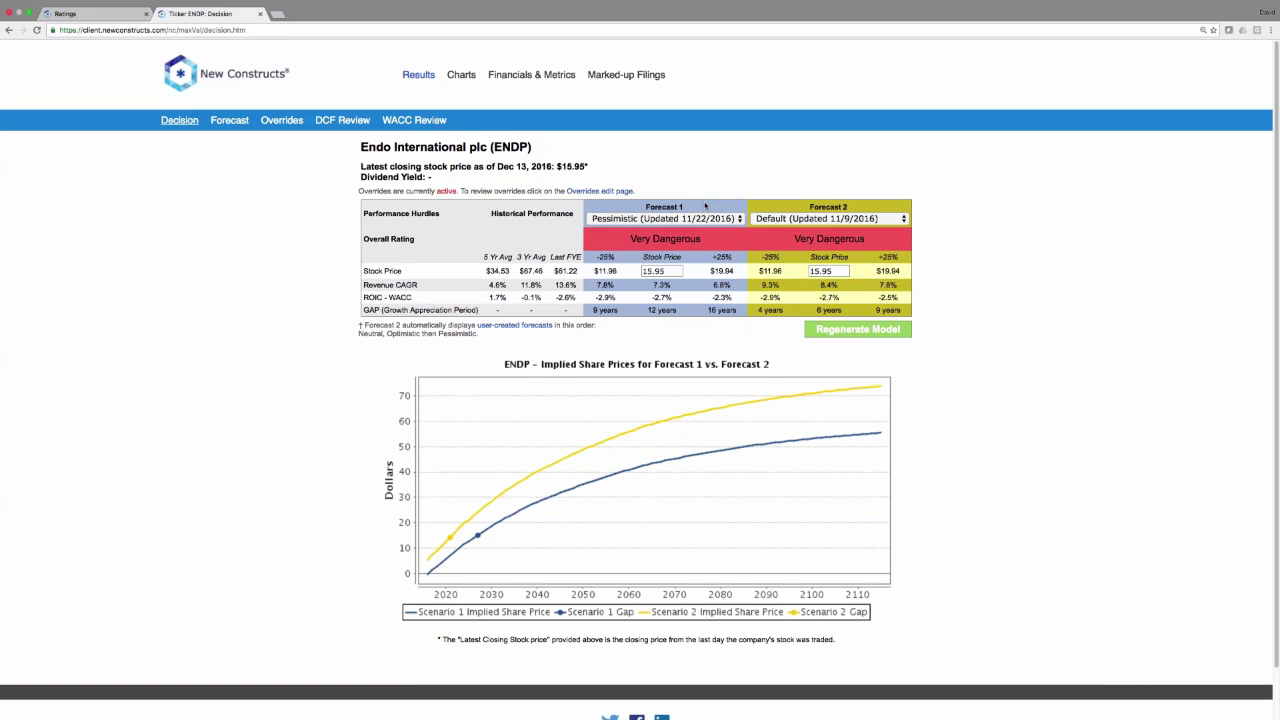
{"action": "left_click", "coordinate": [790, 216]}
{"action": "left_click", "coordinate": [820, 252]}
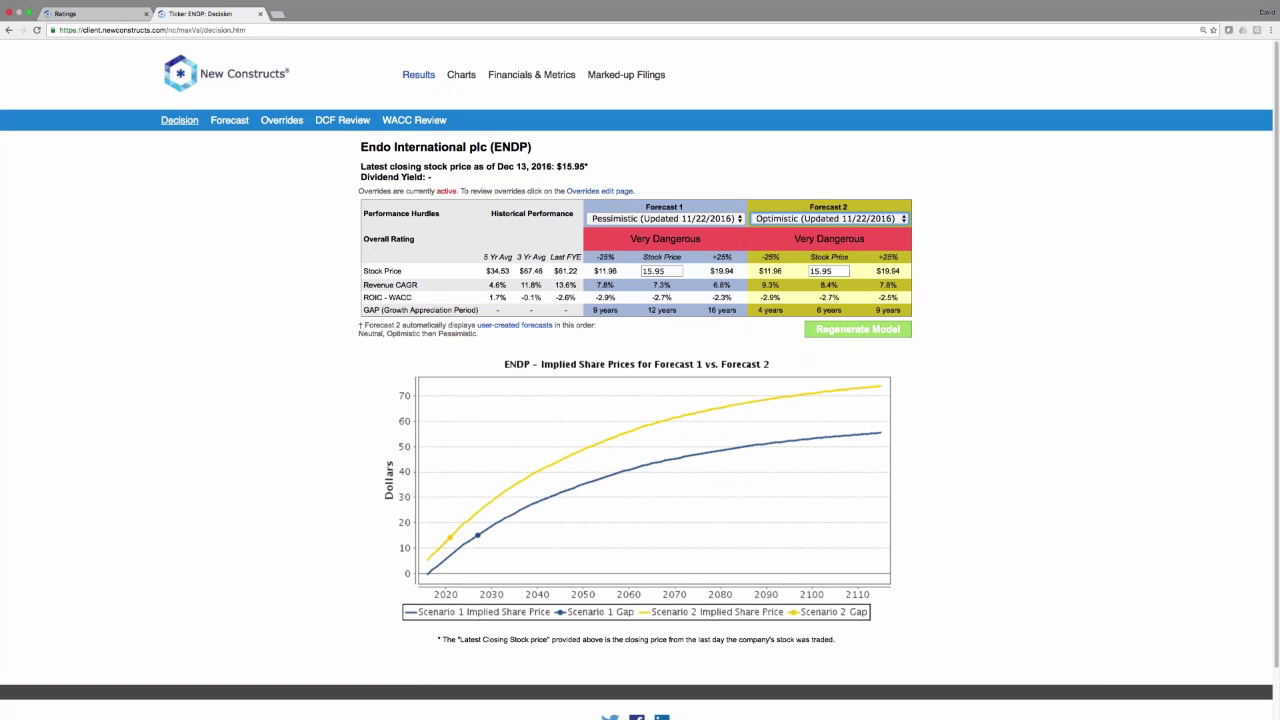
{"action": "left_click", "coordinate": [857, 332]}
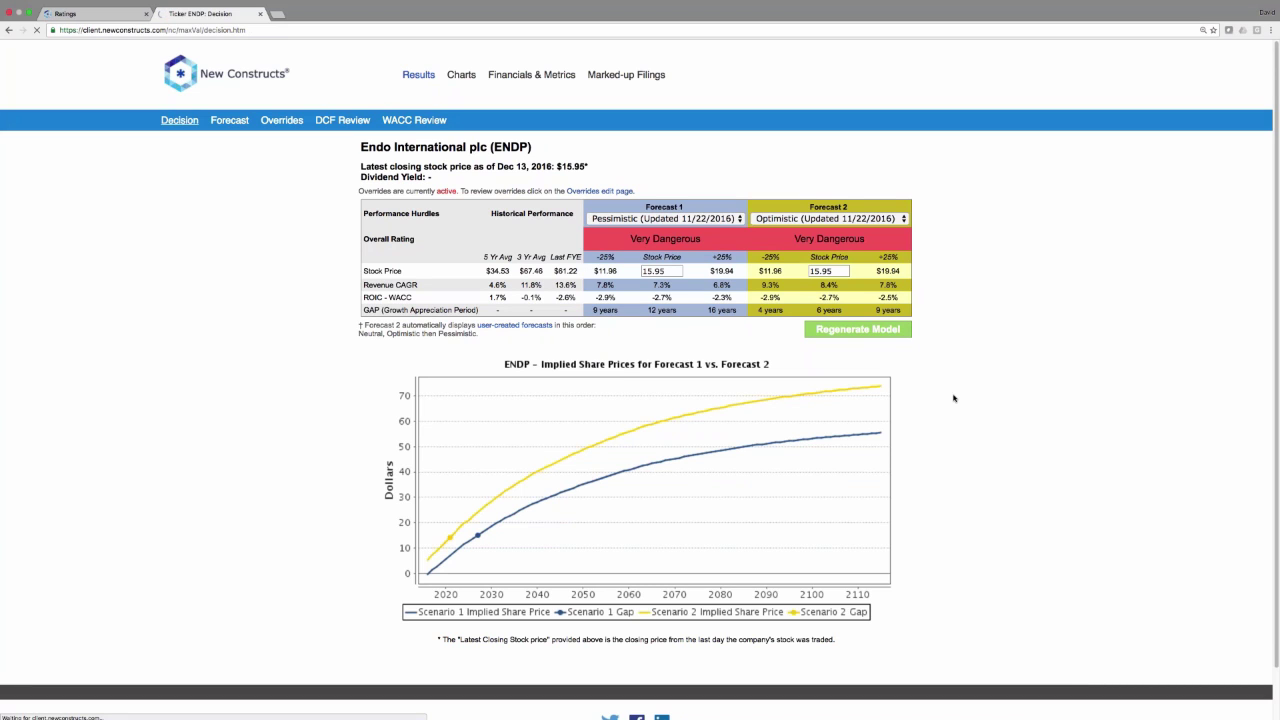
Examine the Neutral forecast's EY 9 shareholder value per share, operating revenue CAGR and average economic earnings margin in the DCF Review
{"action": "left_click", "coordinate": [330, 122]}
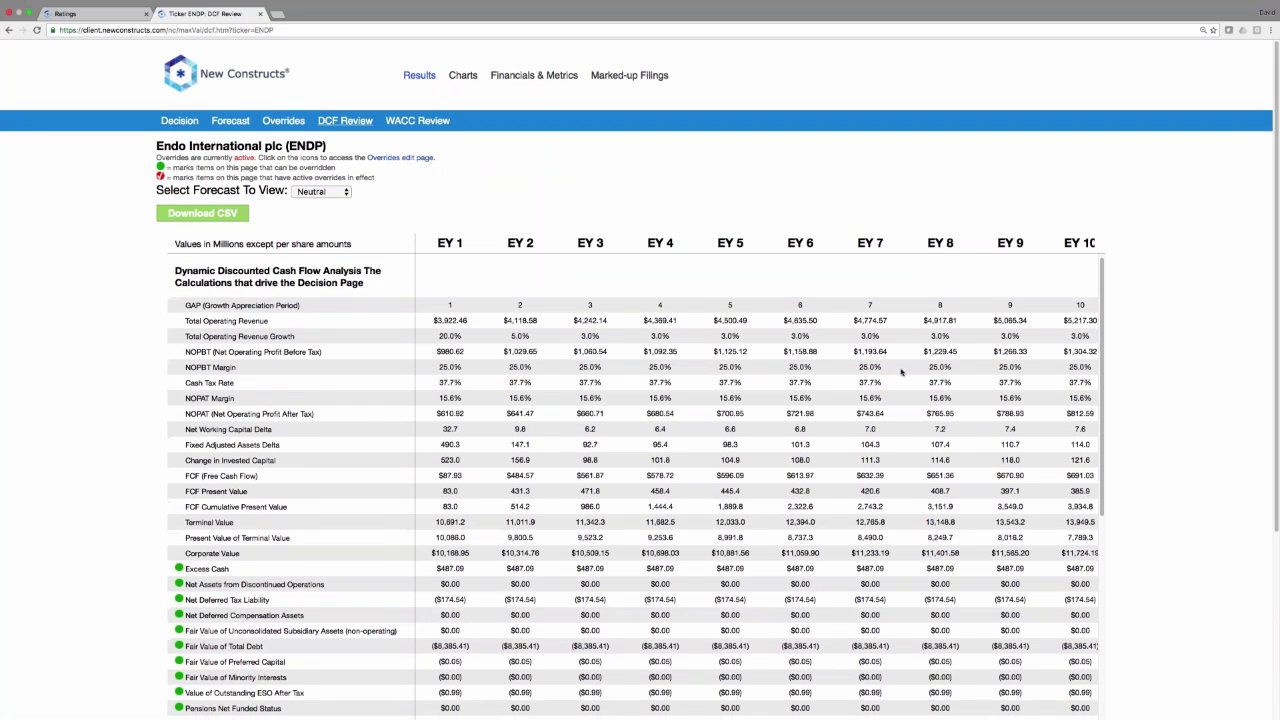
{"action": "scroll", "coordinate": [810, 556], "scroll_direction": "down", "scroll_amount": 5}
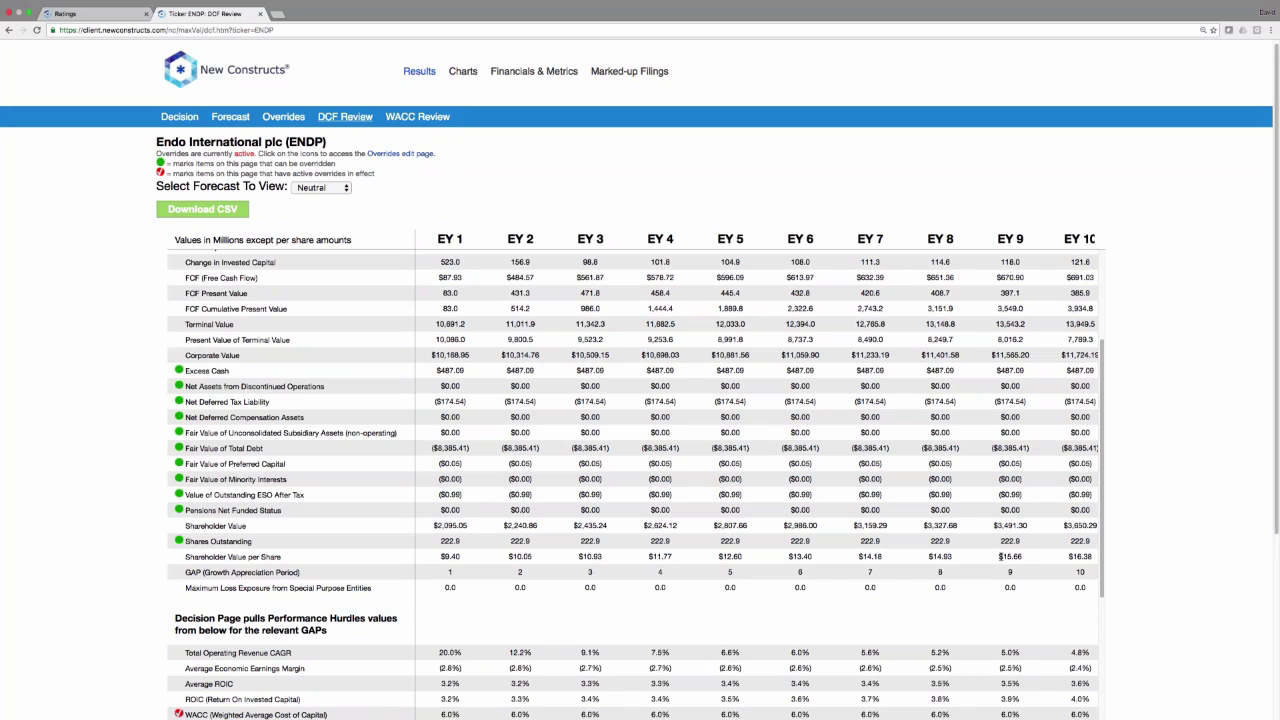
{"action": "left_click_drag", "start_coordinate": [999, 556], "coordinate": [1021, 556]}
{"action": "scroll", "coordinate": [1020, 557], "scroll_direction": "down", "scroll_amount": 2}
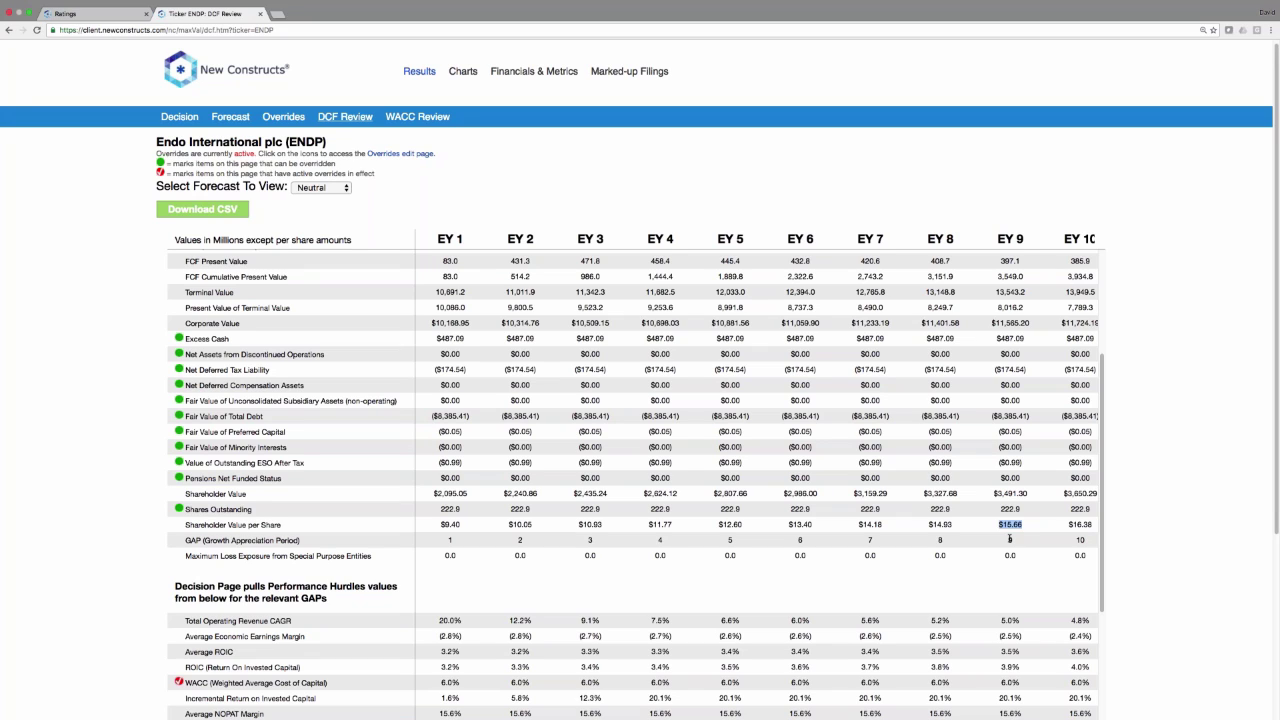
{"action": "left_click_drag", "start_coordinate": [1000, 621], "coordinate": [1018, 622]}
{"action": "left_click_drag", "start_coordinate": [998, 636], "coordinate": [1024, 636]}
Go from the WACC Review to the WACC (Weighted Average Cost of Capital) override, disable it and save the overrides
{"action": "left_click", "coordinate": [417, 116]}
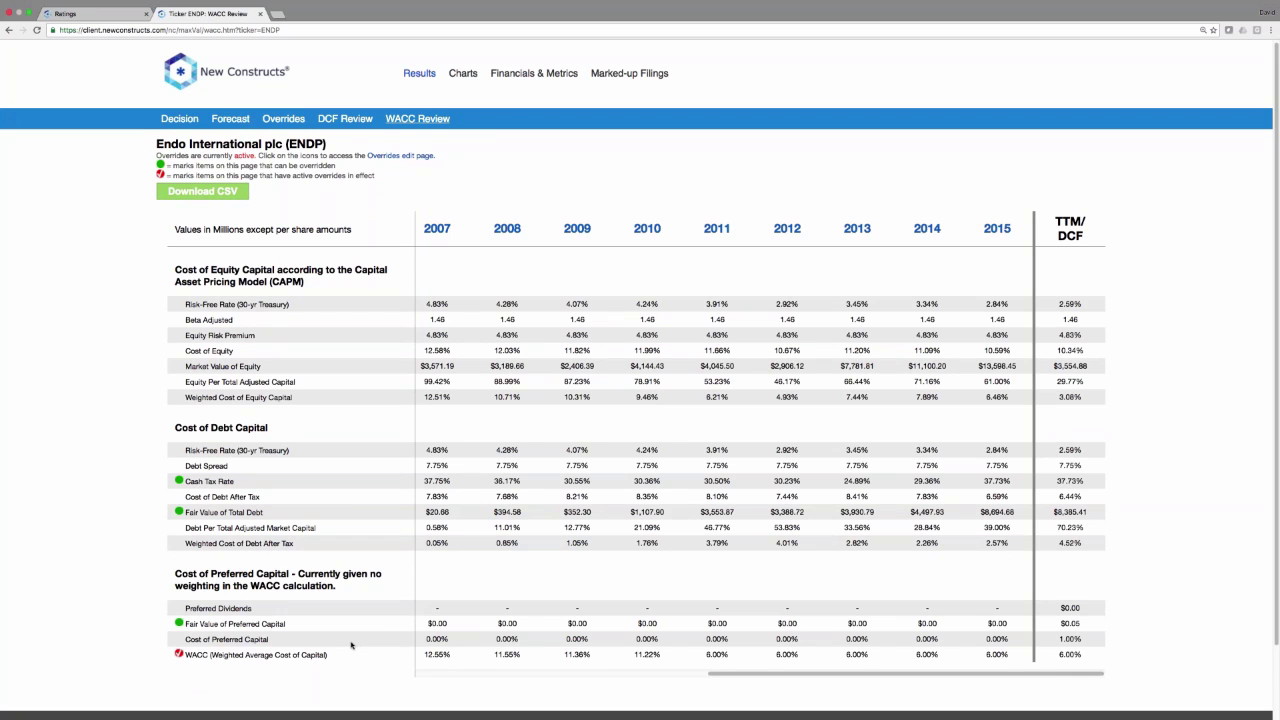
{"action": "left_click", "coordinate": [179, 654]}
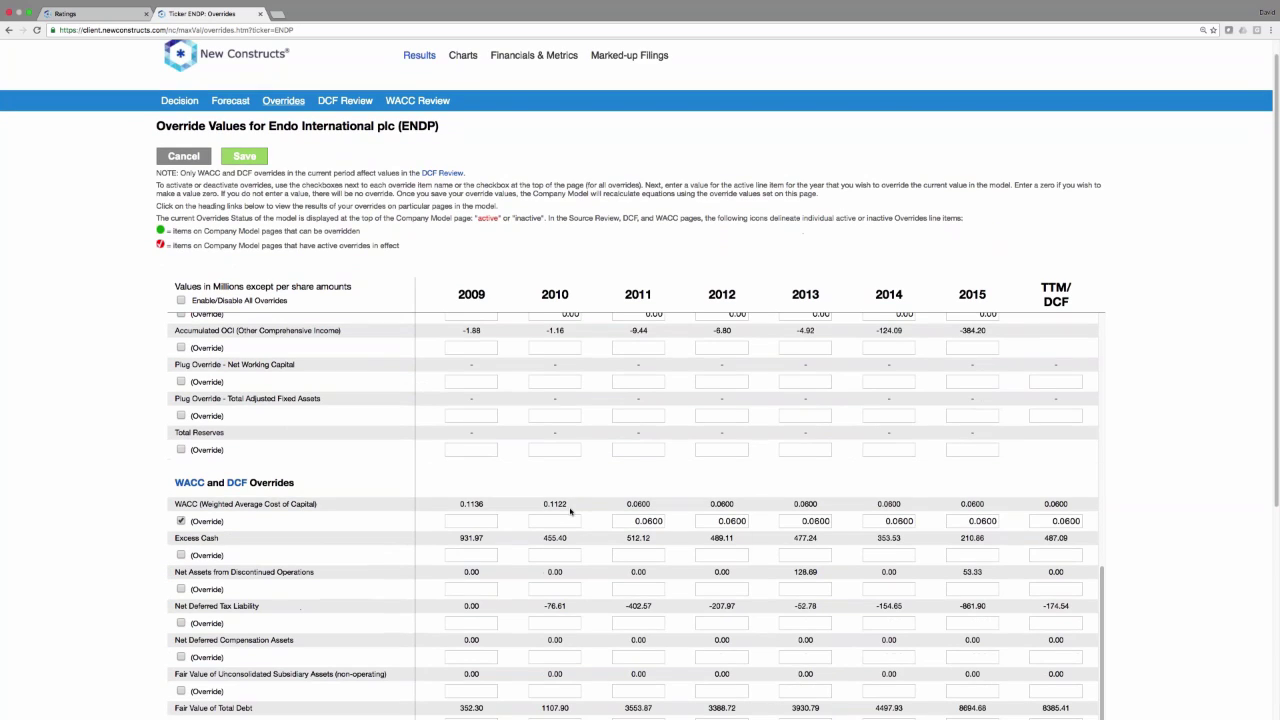
{"action": "left_click", "coordinate": [244, 156]}
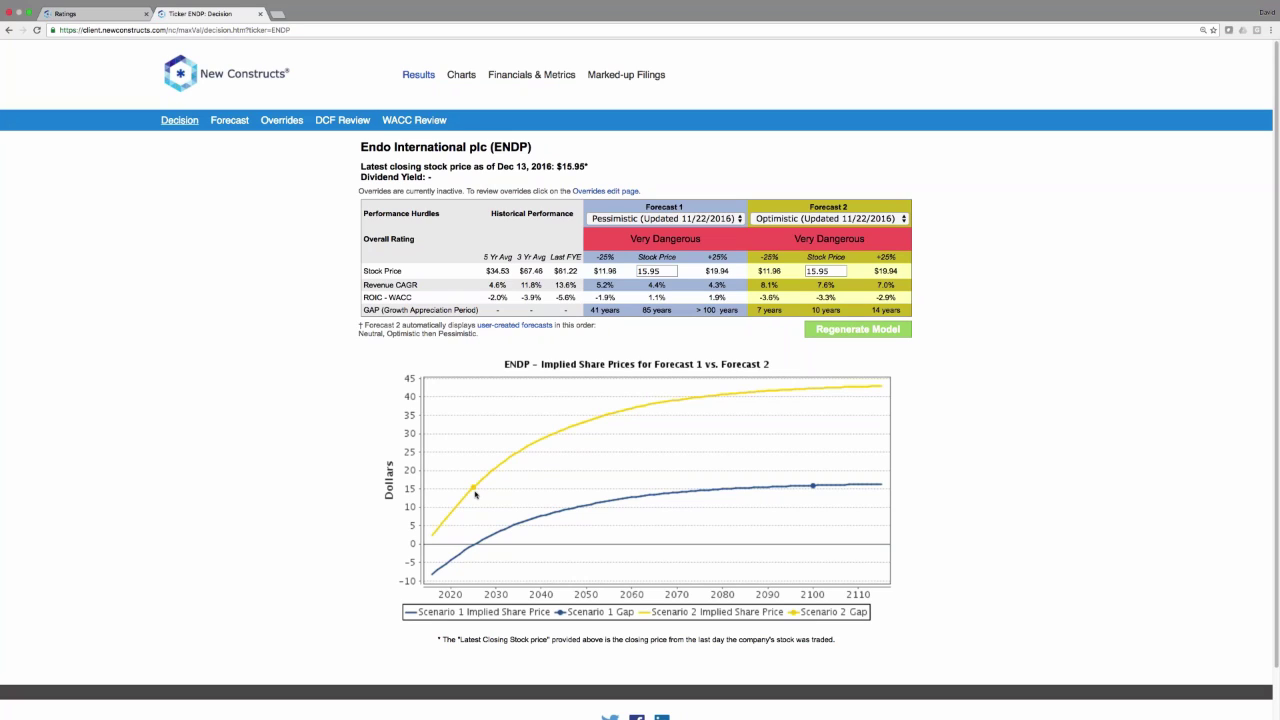
Switch Forecast 2 on the Decision page to Neutral and regenerate the model
{"action": "left_click", "coordinate": [870, 218]}
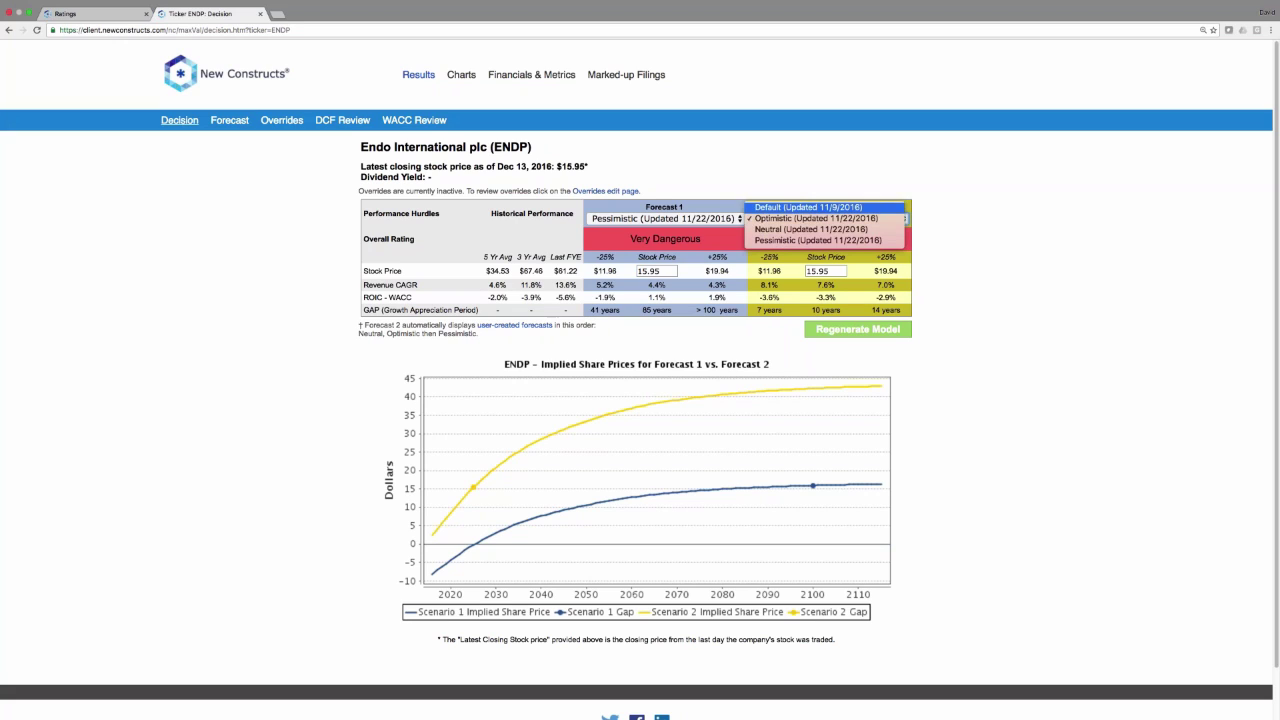
{"action": "left_click", "coordinate": [850, 244]}
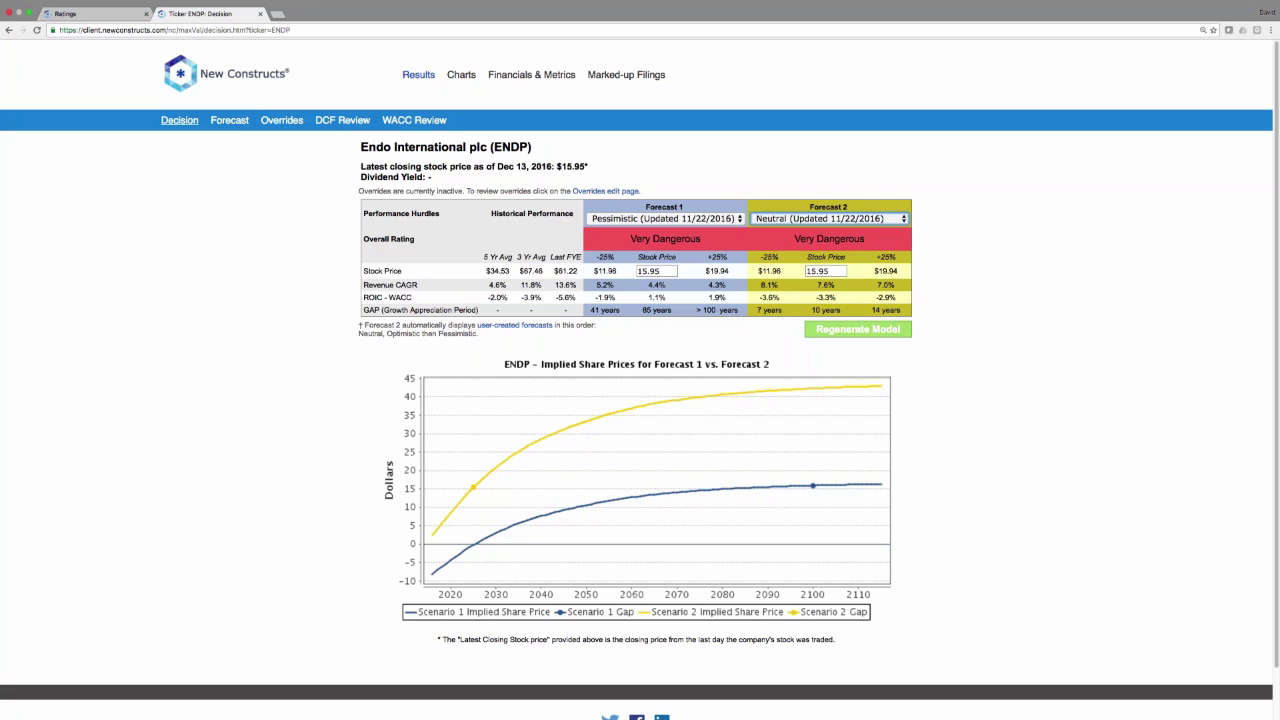
{"action": "left_click", "coordinate": [877, 338]}
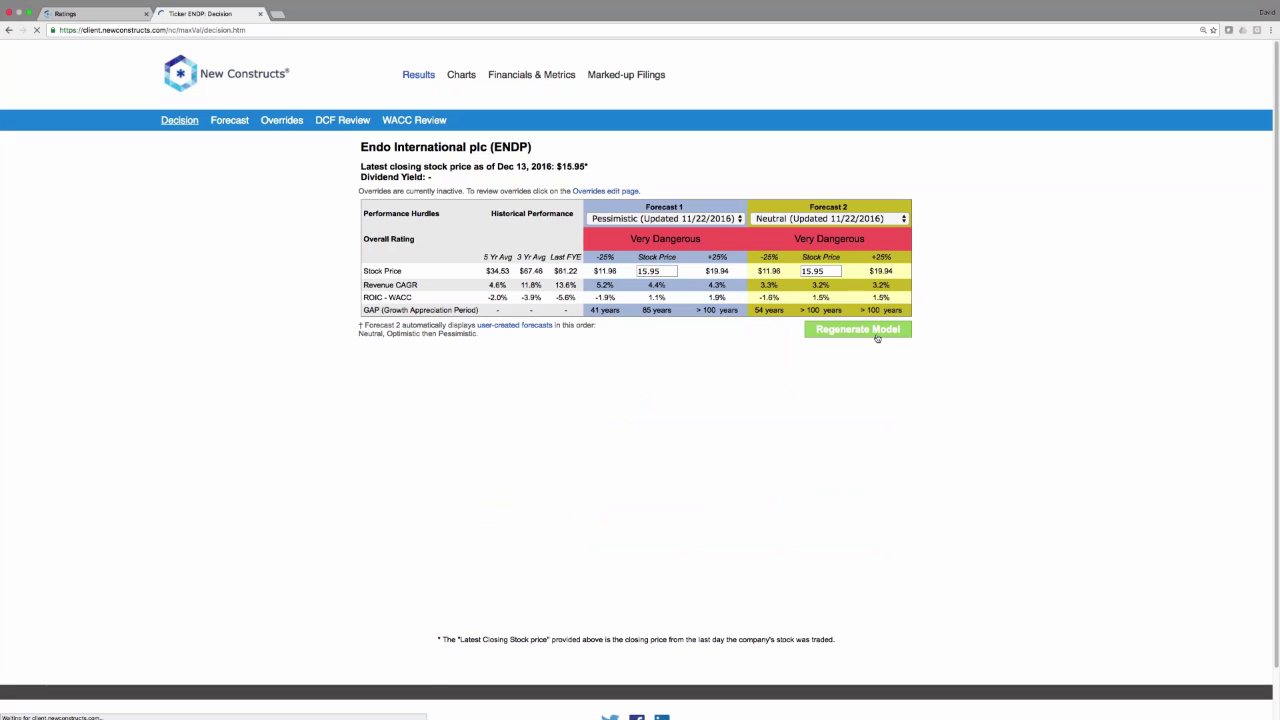